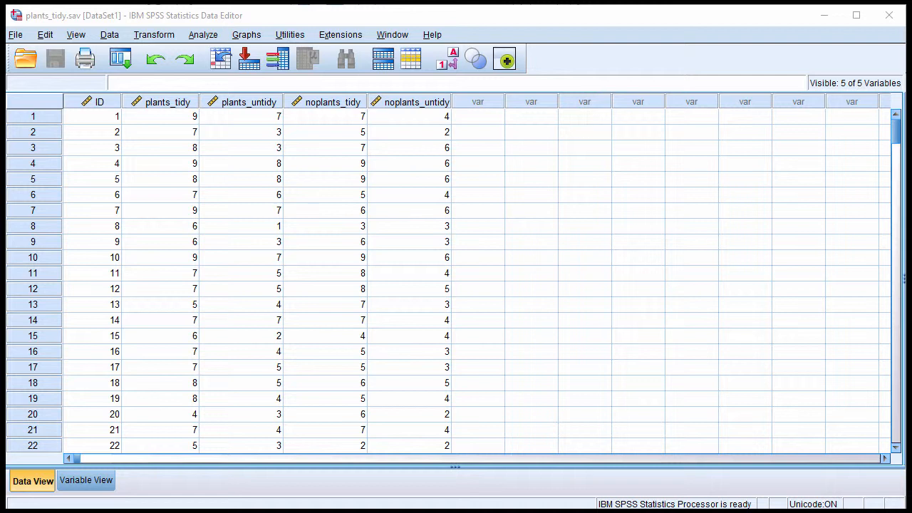
- Examine the reference comfort plot by plants and cleanliness in the Word document and return to the plants_tidy.sav data in SPSS
{"action": "left_click", "coordinate": [821, 15]}
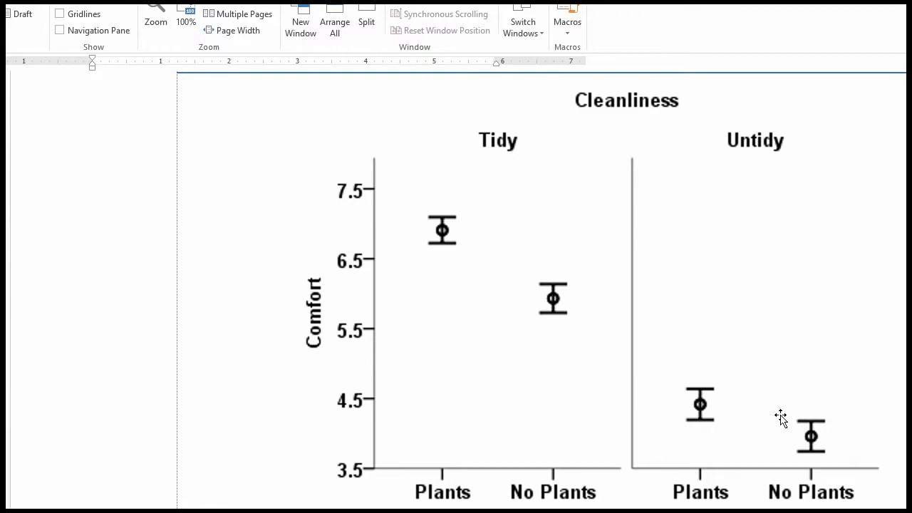
{"action": "key", "text": "alt+Tab"}
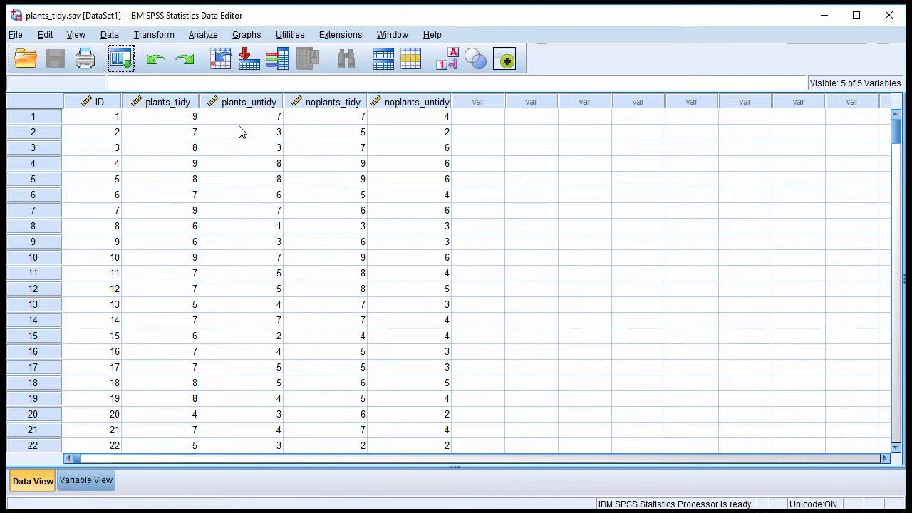
{"action": "left_click", "coordinate": [178, 133]}
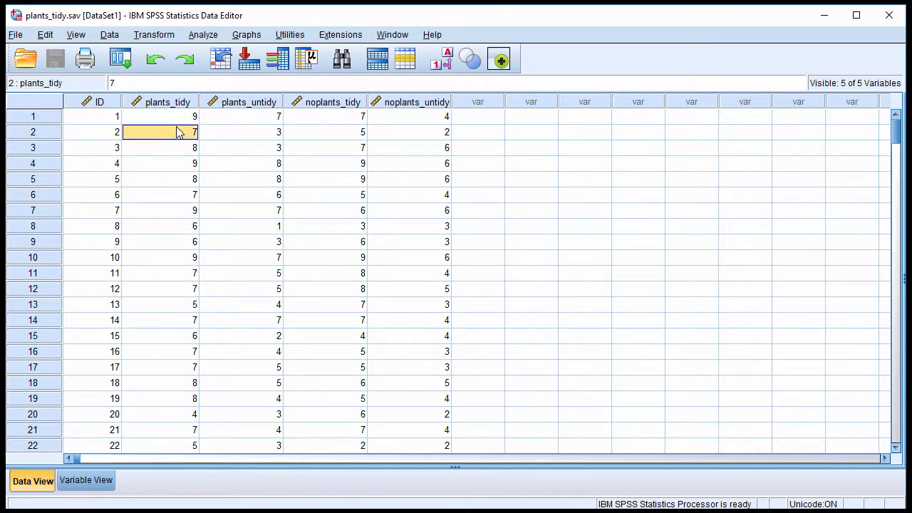
- Start a repeated-measures general linear model with the within-subject factors plants and cleanliness, each with 2 levels
{"action": "left_click", "coordinate": [203, 34]}
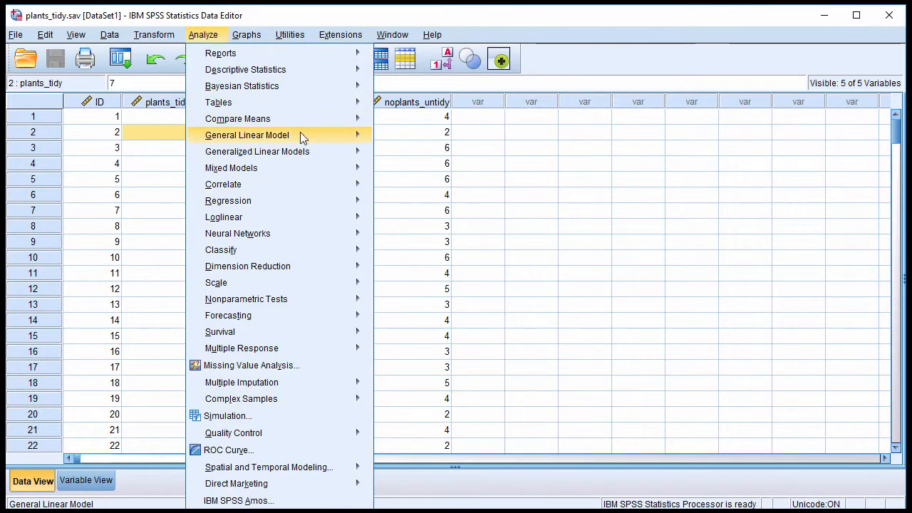
{"action": "mouse_move", "coordinate": [300, 134]}
{"action": "left_click", "coordinate": [421, 173]}
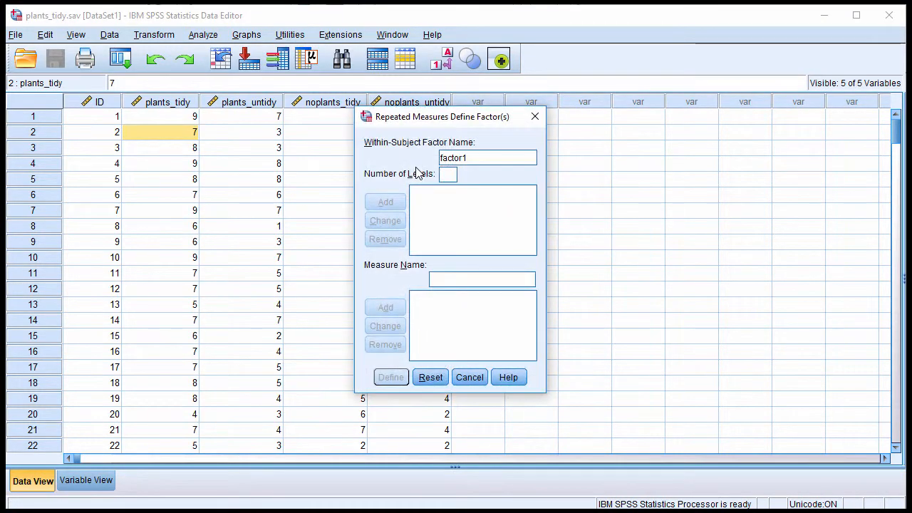
{"action": "double_click", "coordinate": [470, 158]}
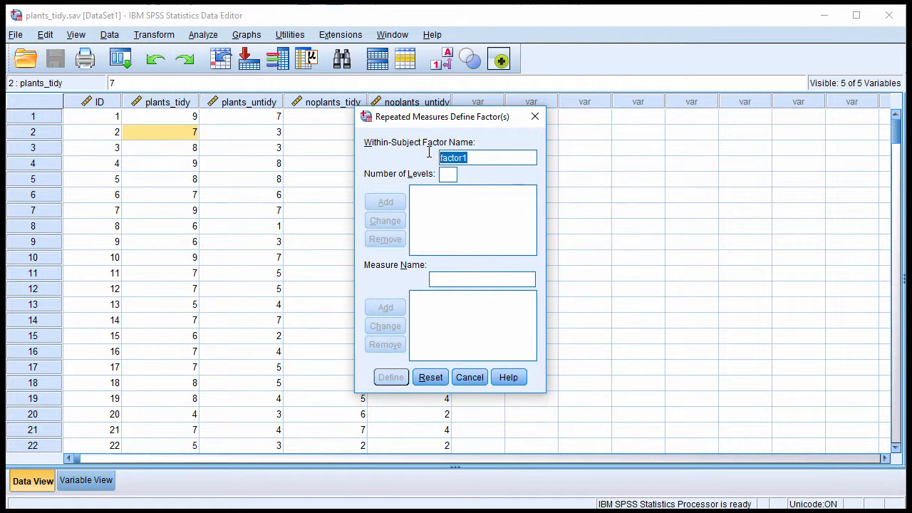
{"action": "type", "text": "plants"}
{"action": "left_click", "coordinate": [448, 174]}
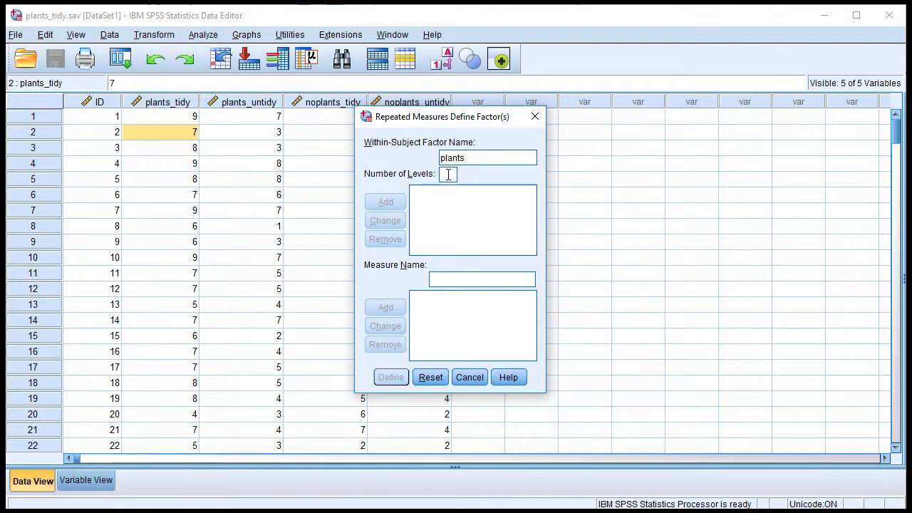
{"action": "type", "text": "2"}
{"action": "left_click", "coordinate": [377, 205]}
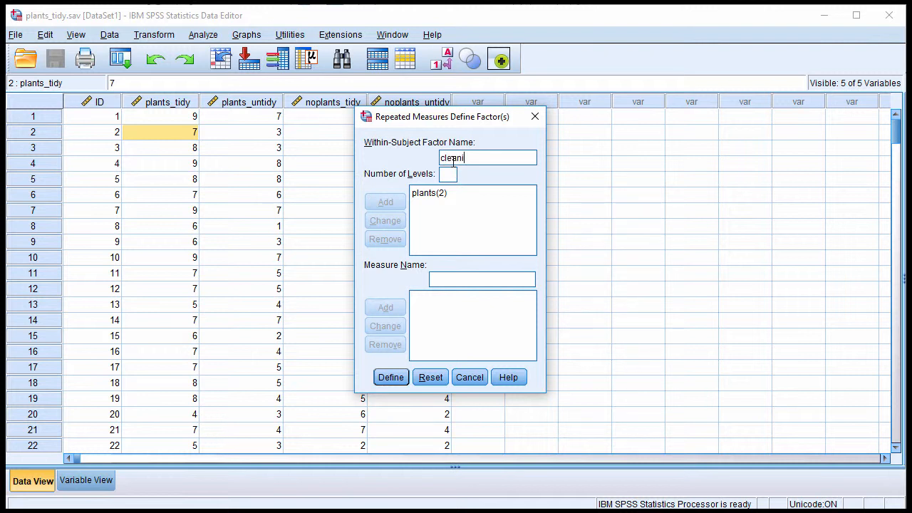
{"action": "type", "text": "ess2"}
{"action": "left_click", "coordinate": [386, 202]}
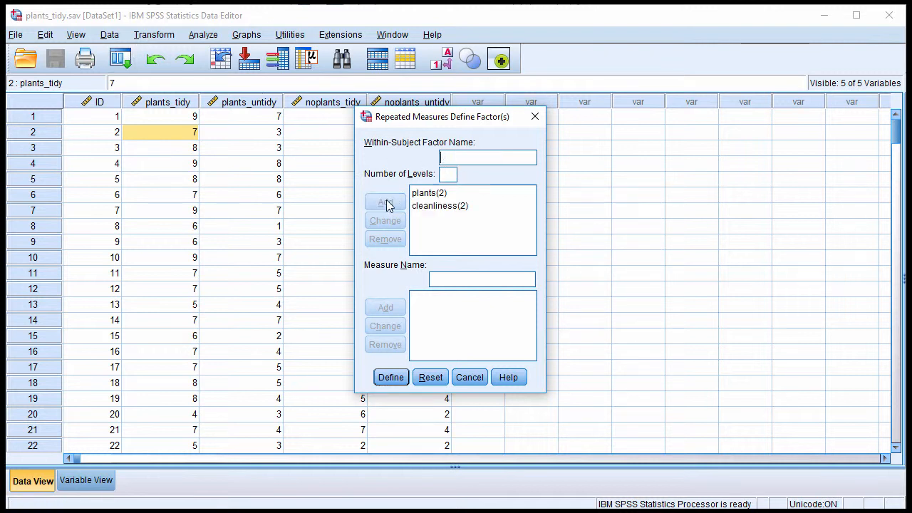
- Define the model and assign plants_tidy, plants_untidy, noplants_tidy and noplants_untidy, in that order, as its within-subjects variables
{"action": "left_click", "coordinate": [389, 377]}
{"action": "left_click_drag", "start_coordinate": [340, 127], "coordinate": [160, 40]}
{"action": "left_click", "coordinate": [105, 93]}
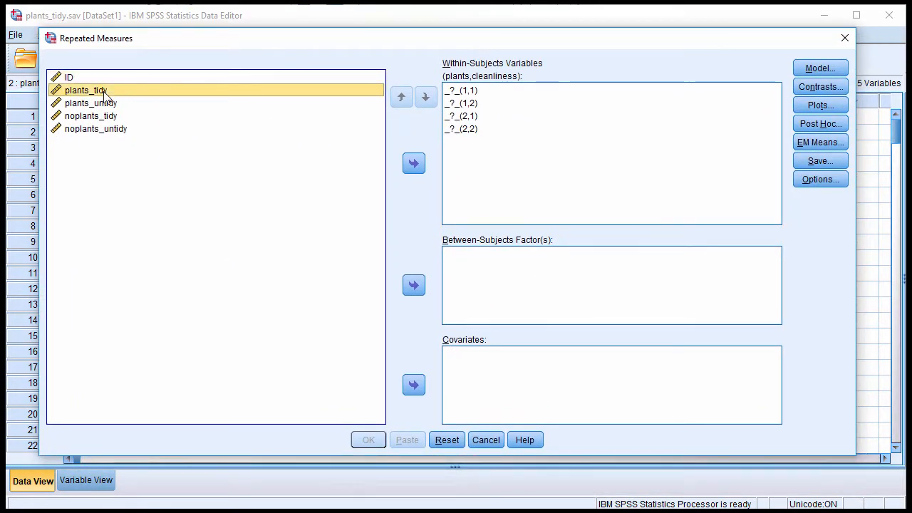
{"action": "left_click", "coordinate": [100, 131], "text": "shift"}
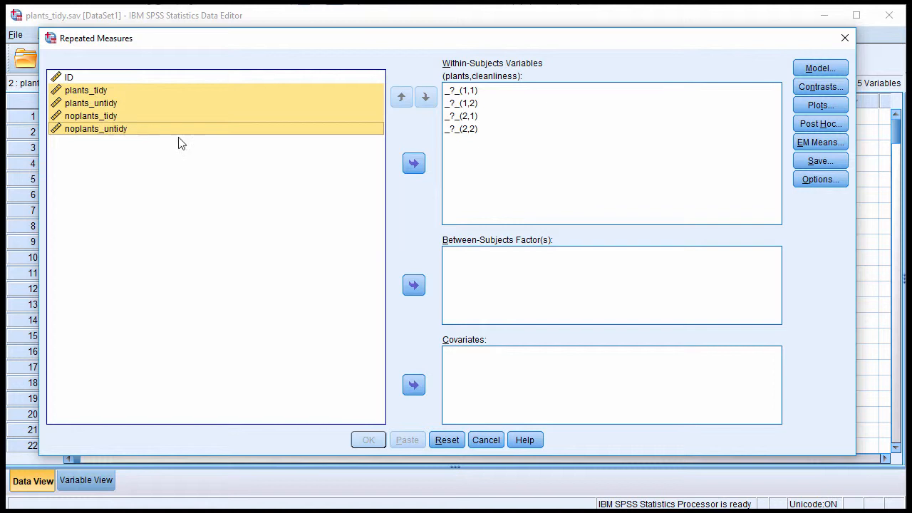
{"action": "left_click", "coordinate": [414, 164]}
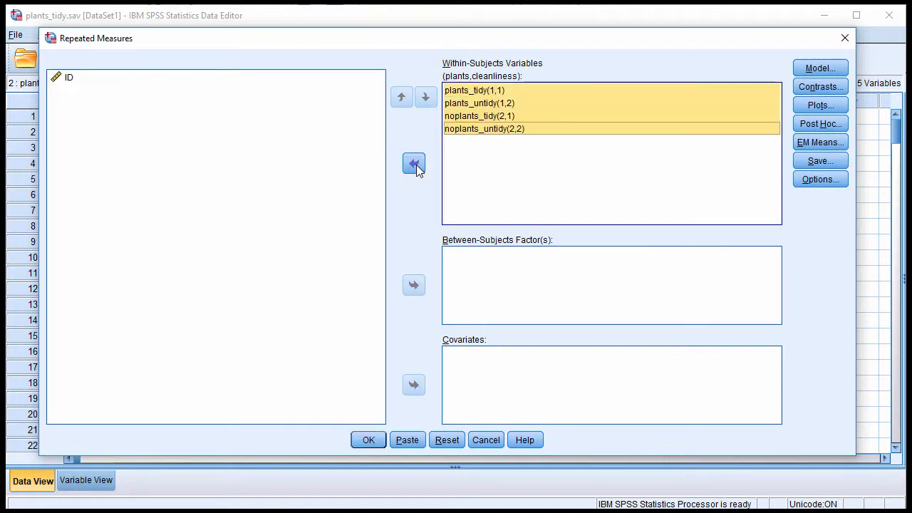
{"action": "left_click", "coordinate": [491, 91]}
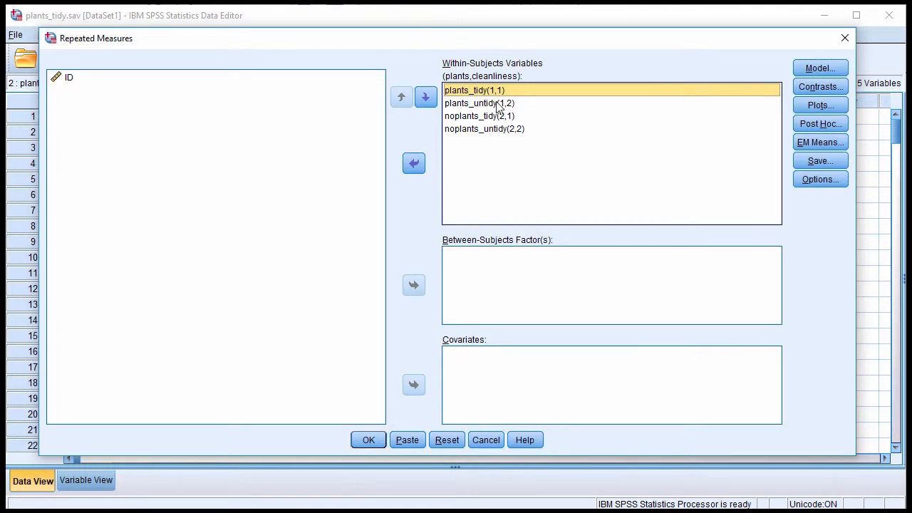
- Add a profile plot with plants on the horizontal axis and cleanliness as separate lines
{"action": "left_click", "coordinate": [812, 105]}
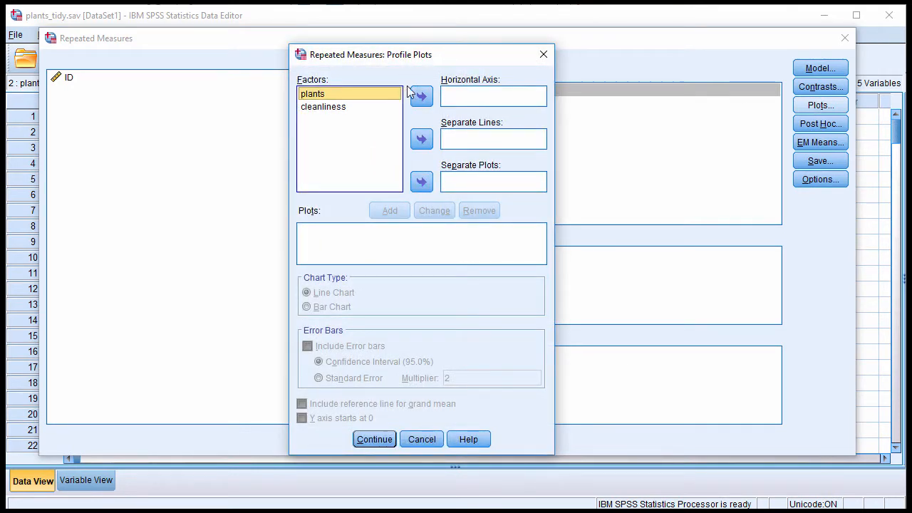
{"action": "left_click", "coordinate": [421, 96]}
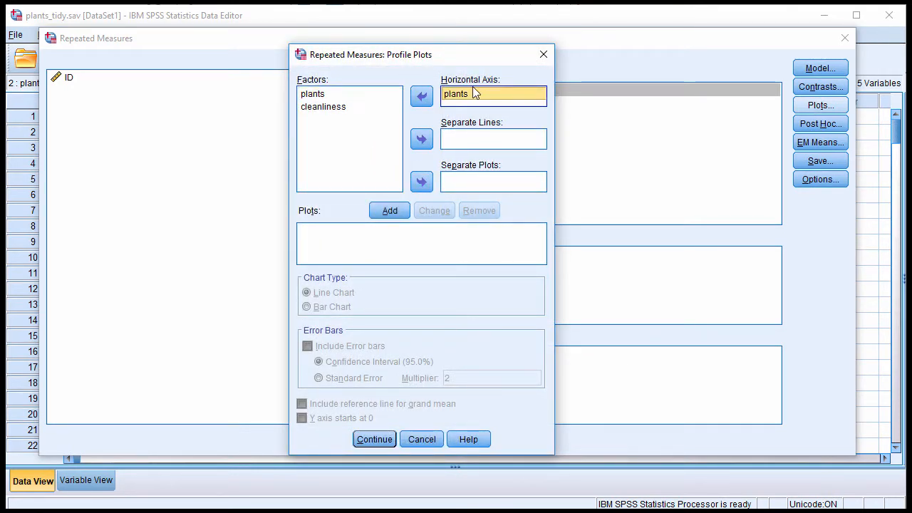
{"action": "left_click", "coordinate": [330, 107]}
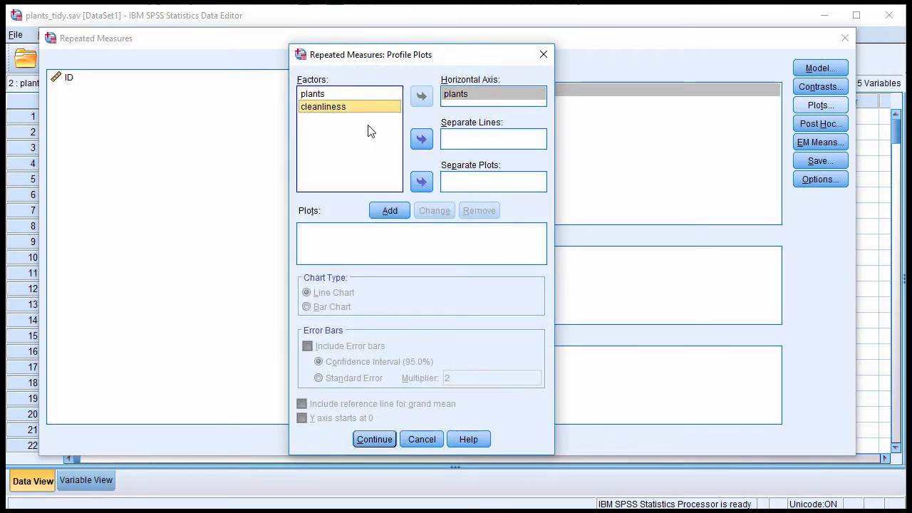
{"action": "left_click", "coordinate": [425, 146]}
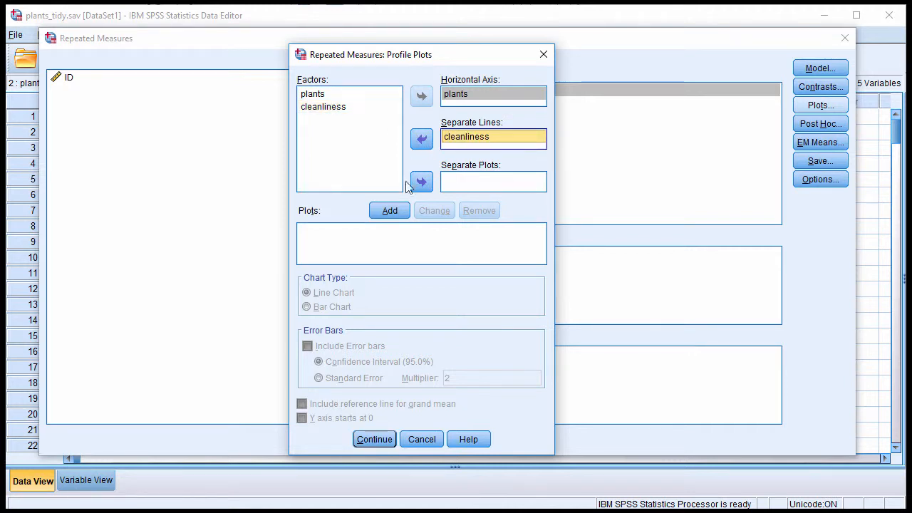
{"action": "left_click", "coordinate": [388, 210]}
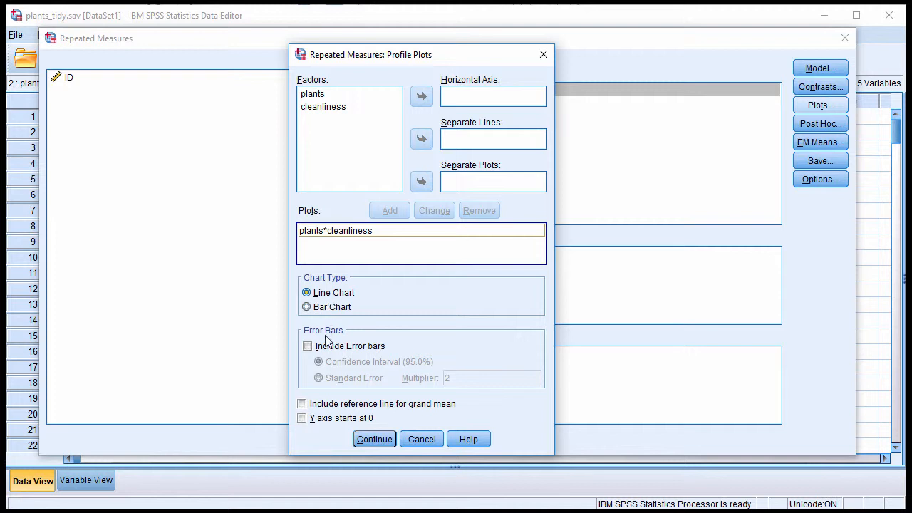
- Keep the plants*cleanliness plot as a line chart and include 95% confidence interval error bars
{"action": "left_click", "coordinate": [329, 312]}
{"action": "key", "text": "Up"}
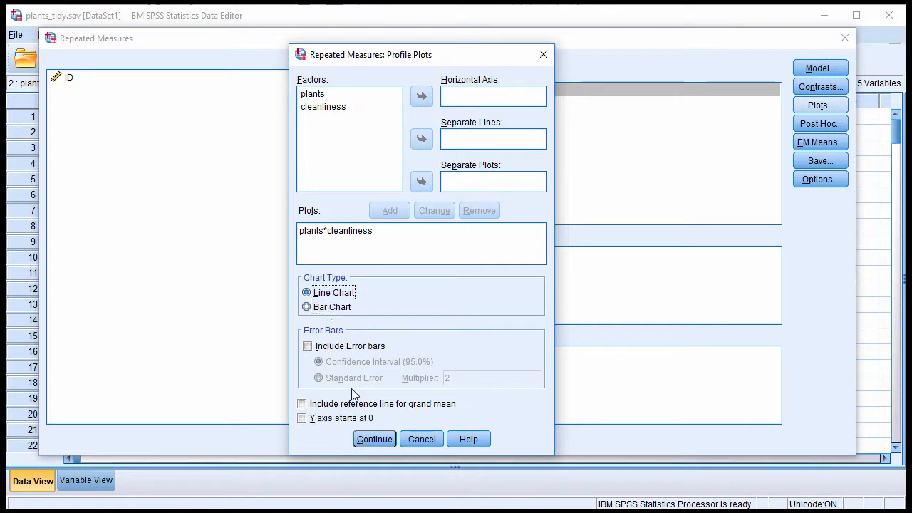
{"action": "left_click", "coordinate": [339, 349]}
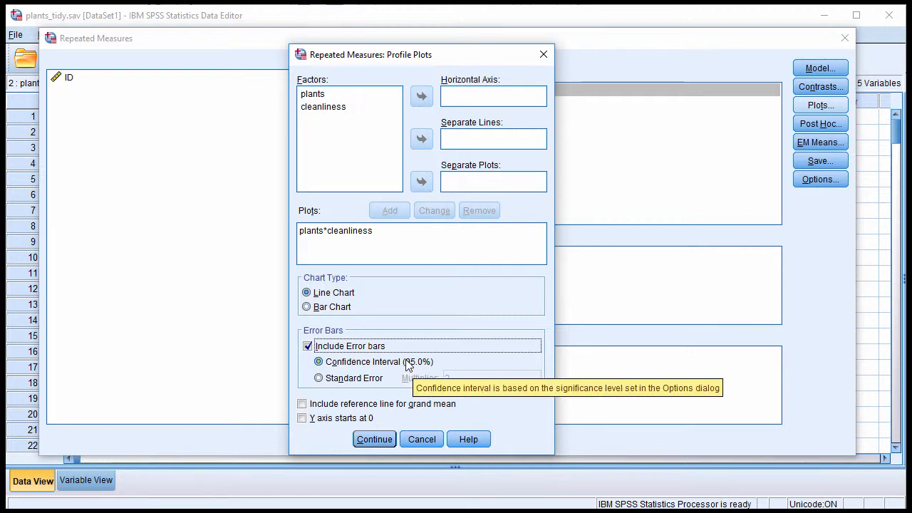
{"action": "left_click", "coordinate": [374, 439]}
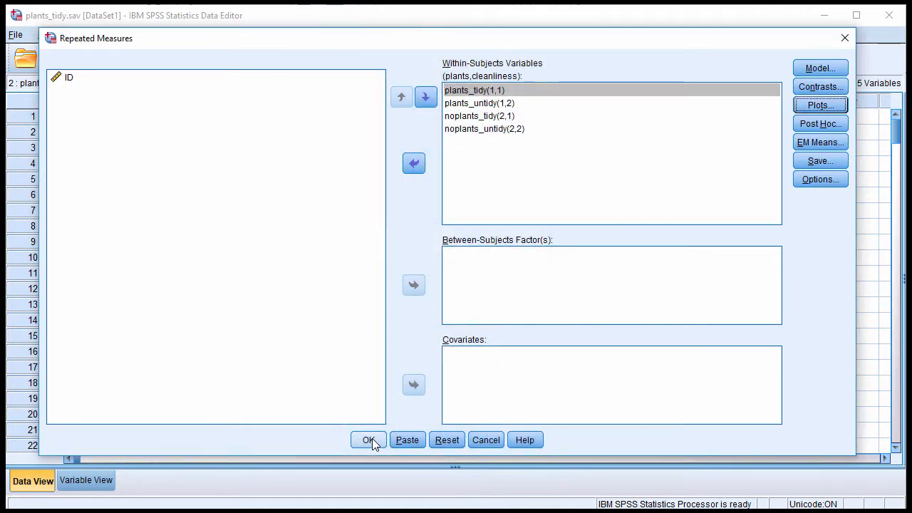
- Run the repeated-measures analysis and review its within-subjects factors table and the plants by cleanliness profile plot
{"action": "left_click", "coordinate": [368, 439]}
{"action": "double_click", "coordinate": [517, 72]}
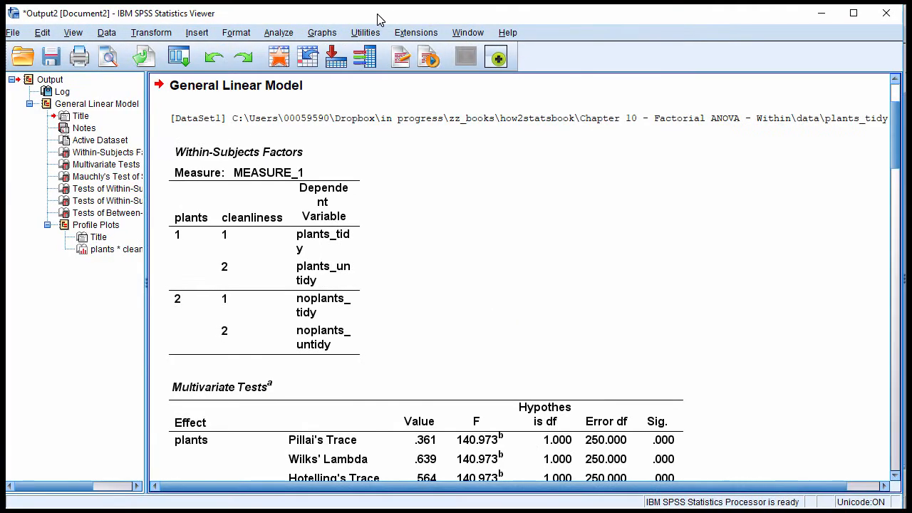
{"action": "scroll", "coordinate": [620, 250], "scroll_direction": "down", "scroll_amount": 15}
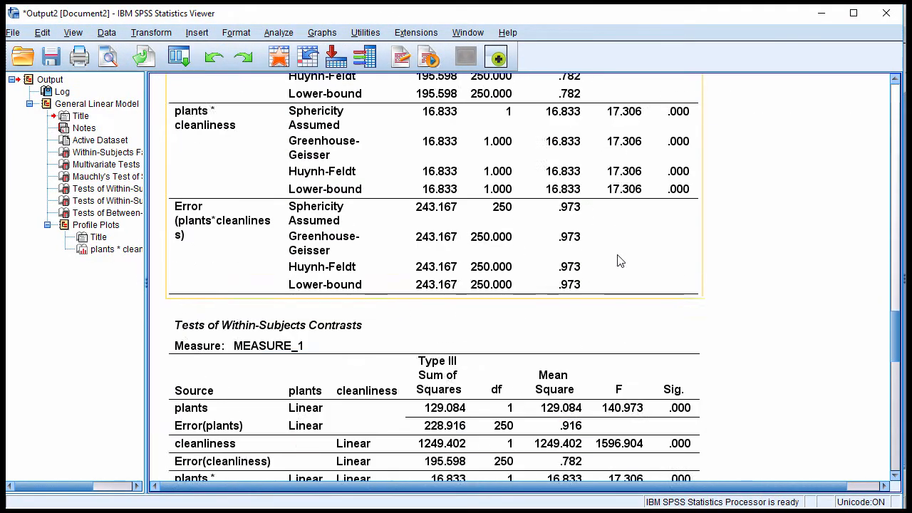
{"action": "scroll", "coordinate": [620, 261], "scroll_direction": "down", "scroll_amount": 10}
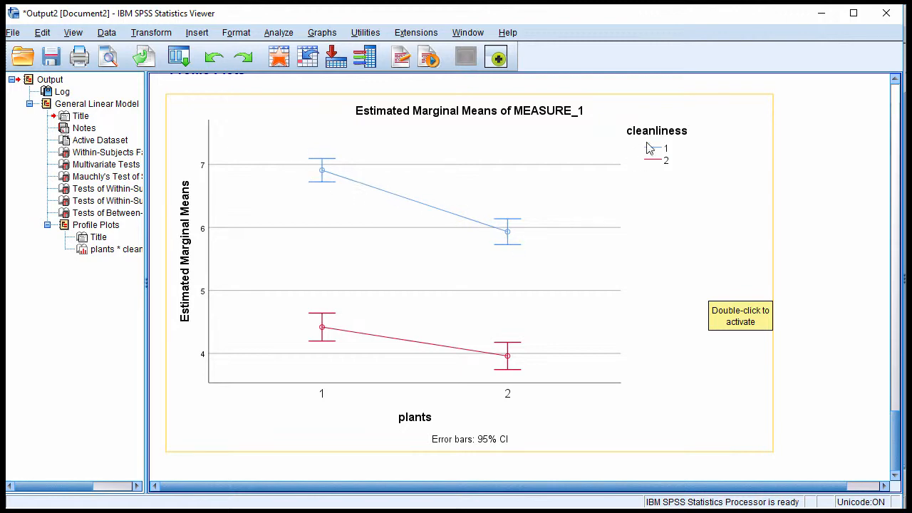
{"action": "scroll", "coordinate": [428, 347], "scroll_direction": "up", "scroll_amount": 10}
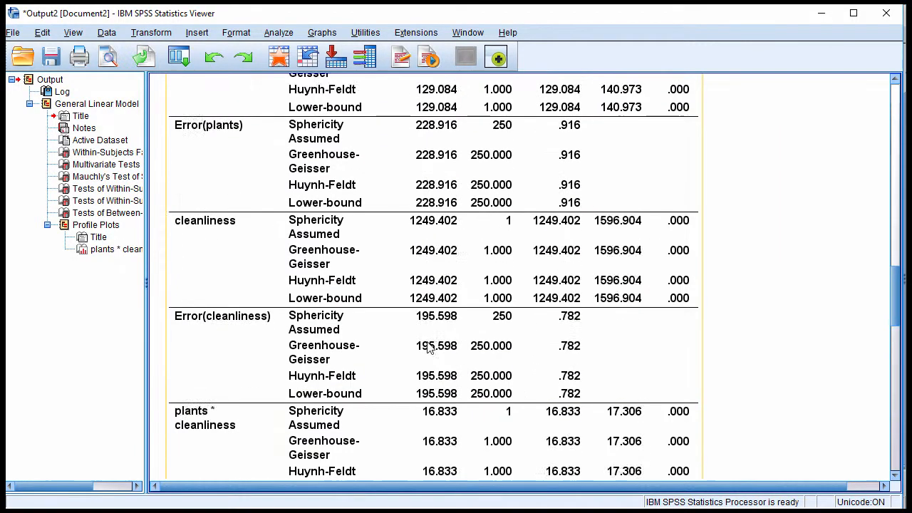
{"action": "scroll", "coordinate": [428, 348], "scroll_direction": "up", "scroll_amount": 15}
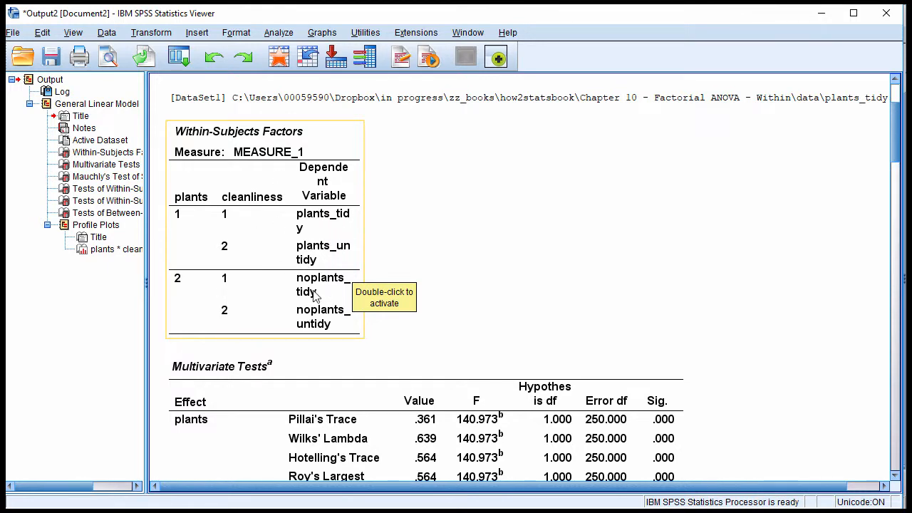
{"action": "scroll", "coordinate": [541, 299], "scroll_direction": "down", "scroll_amount": 20}
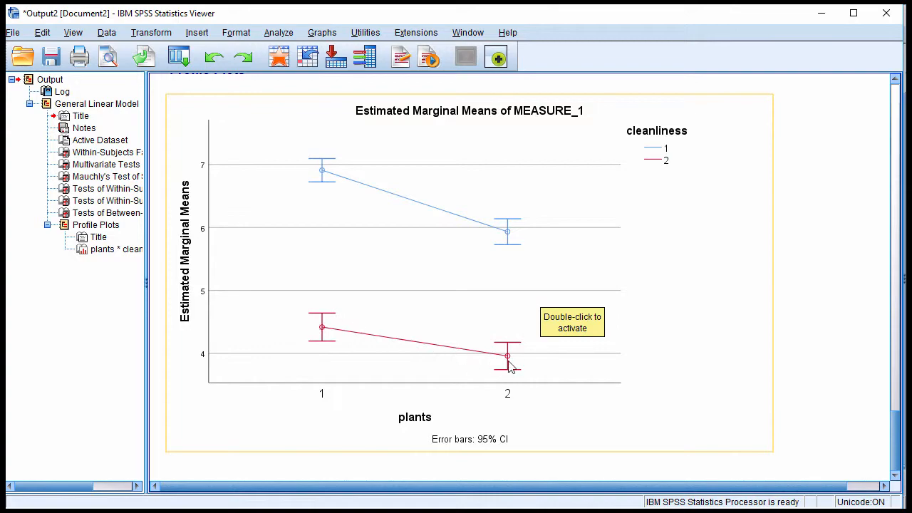
- Open the profile plot for editing and delete its "Estimated Marginal Means of MEASURE_1" title
{"action": "double_click", "coordinate": [456, 182]}
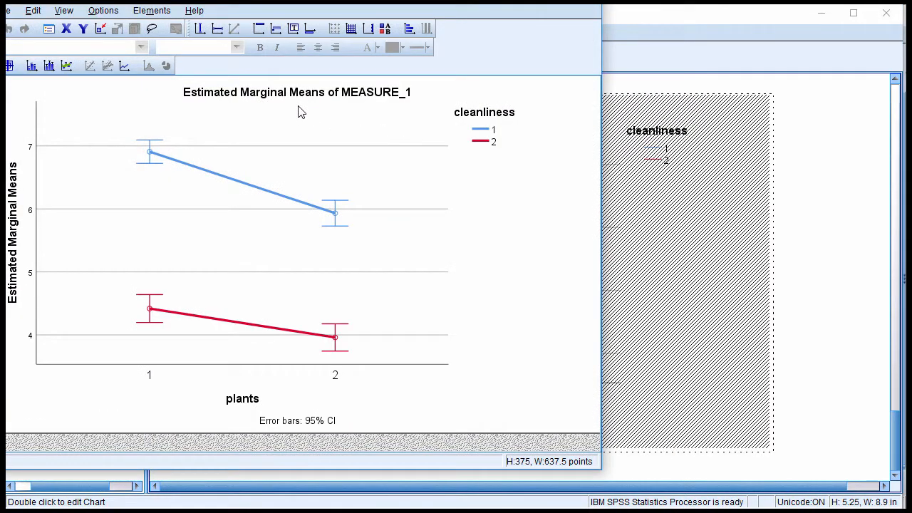
{"action": "left_click", "coordinate": [299, 112]}
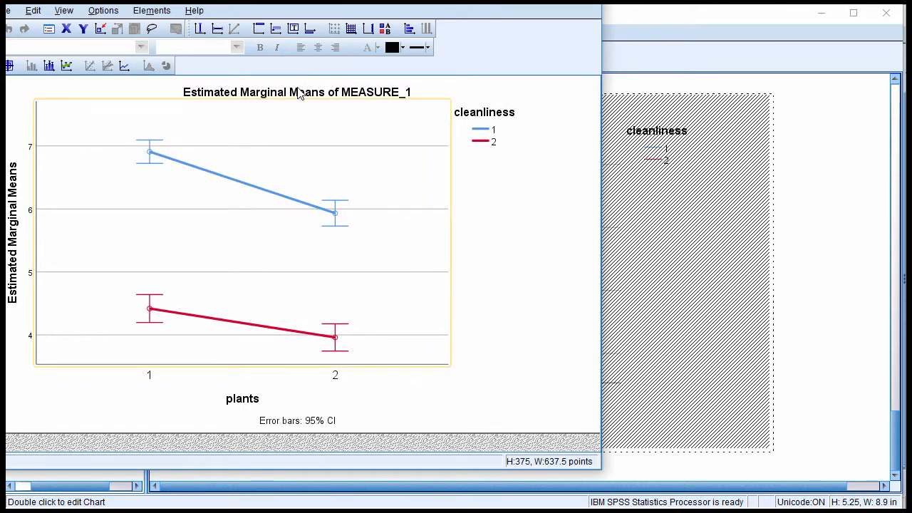
{"action": "left_click", "coordinate": [299, 94]}
{"action": "key", "text": "Delete"}
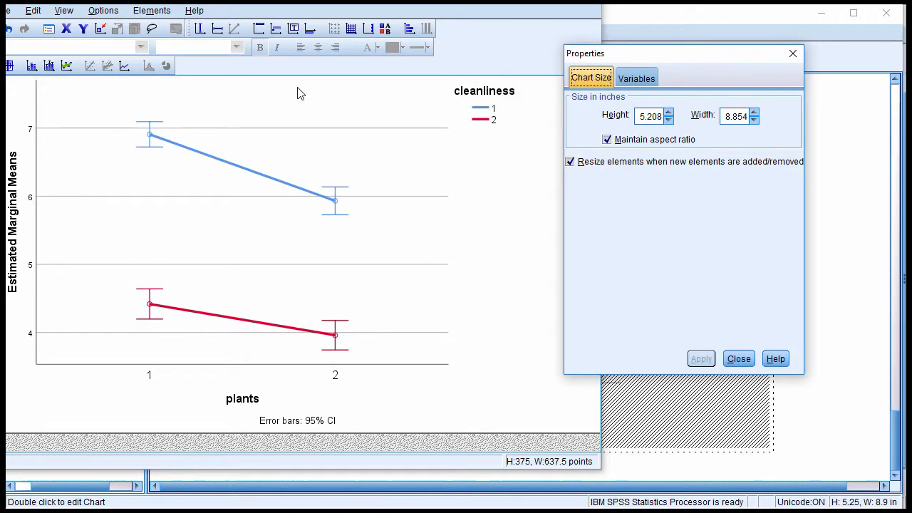
- Capitalize the chart's legend title so it reads "Cleanliness"
{"action": "left_click", "coordinate": [490, 96]}
{"action": "left_click", "coordinate": [489, 93]}
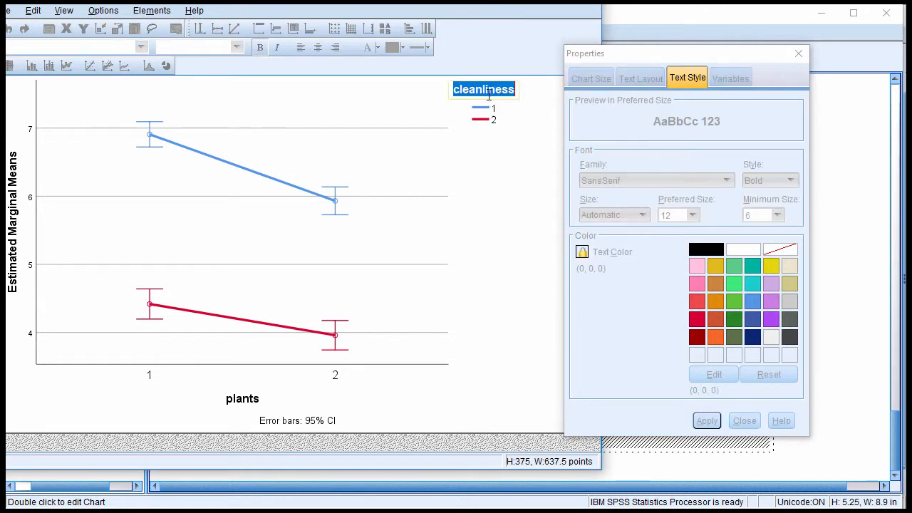
{"action": "left_click", "coordinate": [489, 93]}
{"action": "key", "text": "Home"}
{"action": "key", "text": "Delete"}
{"action": "type", "text": "C"}
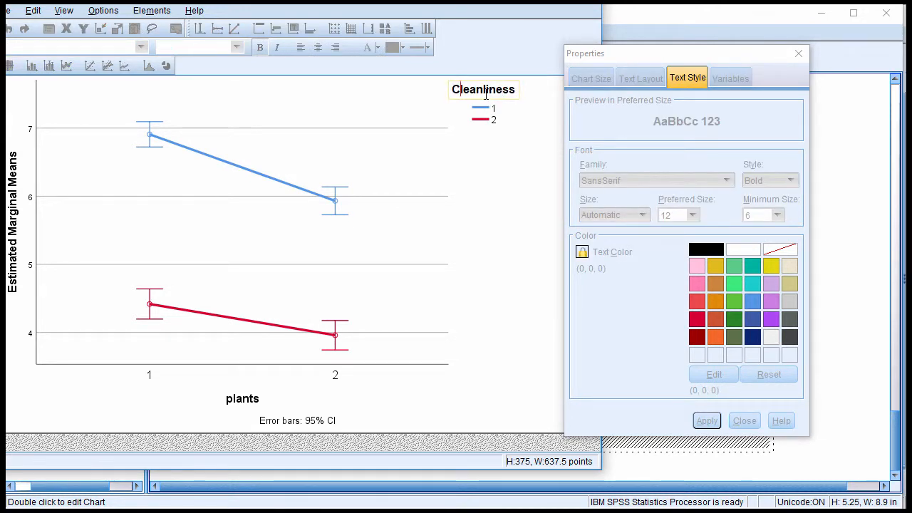
- Rename the first legend entry from 1 to "Tidy"
{"action": "left_click", "coordinate": [491, 110]}
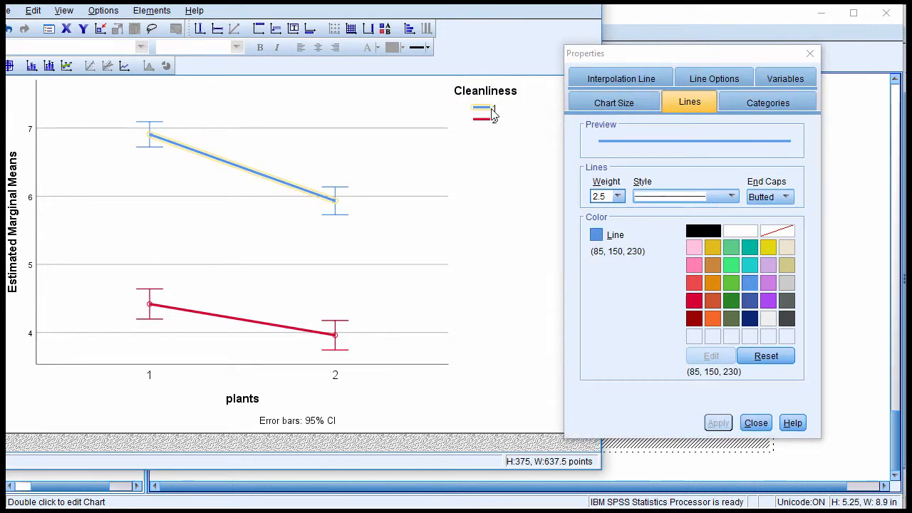
{"action": "left_click", "coordinate": [498, 110]}
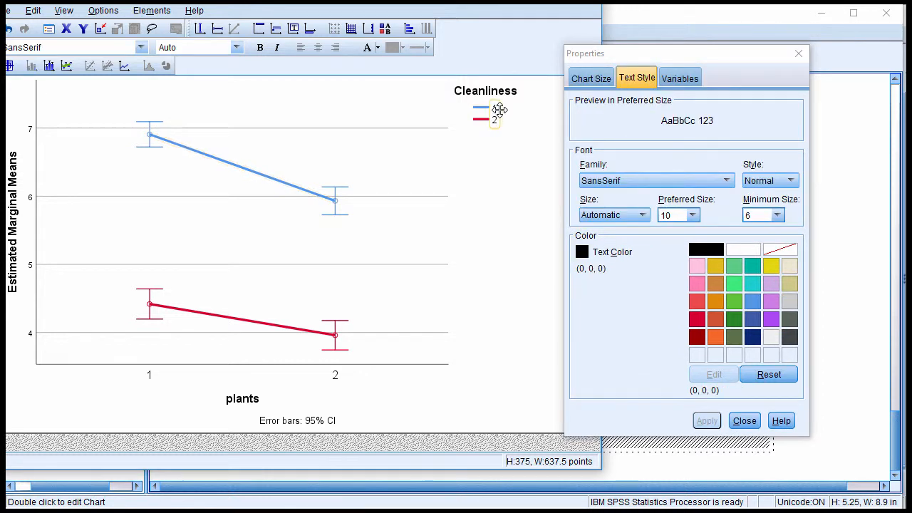
{"action": "left_click", "coordinate": [497, 105]}
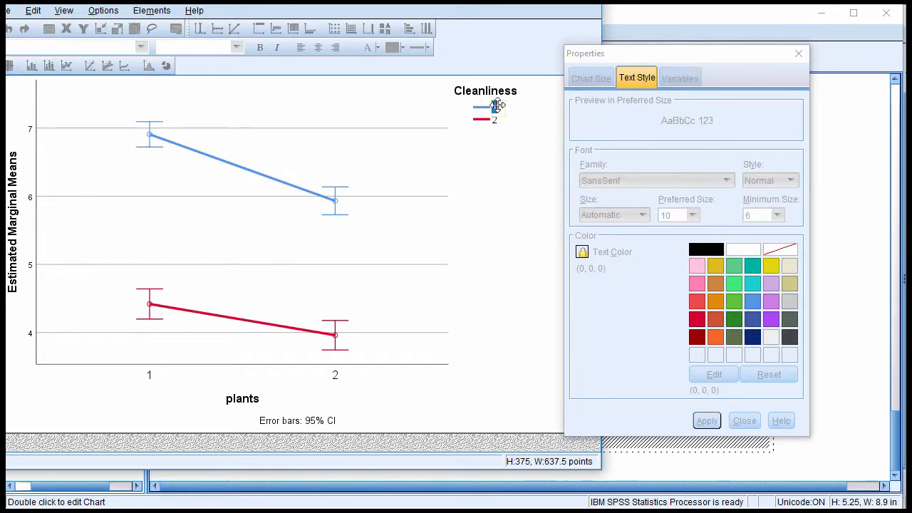
{"action": "type", "text": "Tidy"}
{"action": "key", "text": "Return"}
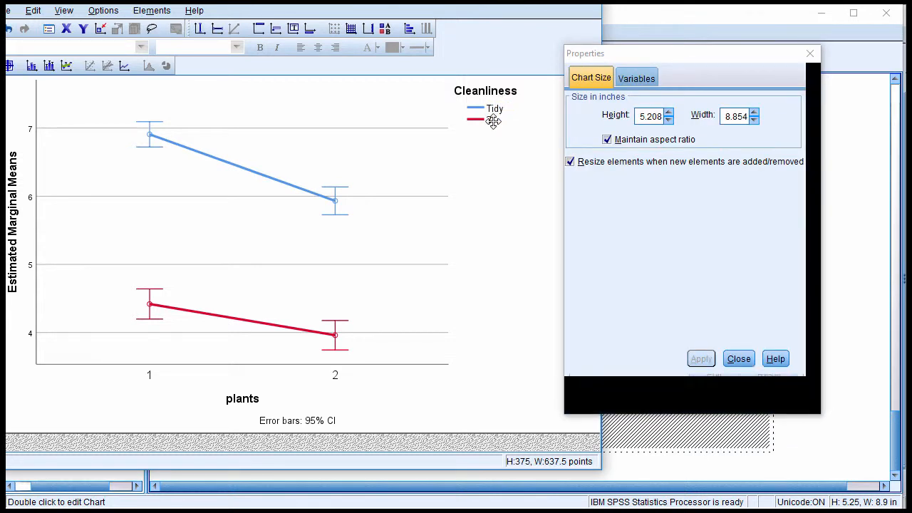
- Rename the second legend entry from 2 to "Untidy"
{"action": "left_click", "coordinate": [492, 120]}
{"action": "left_click", "coordinate": [490, 122]}
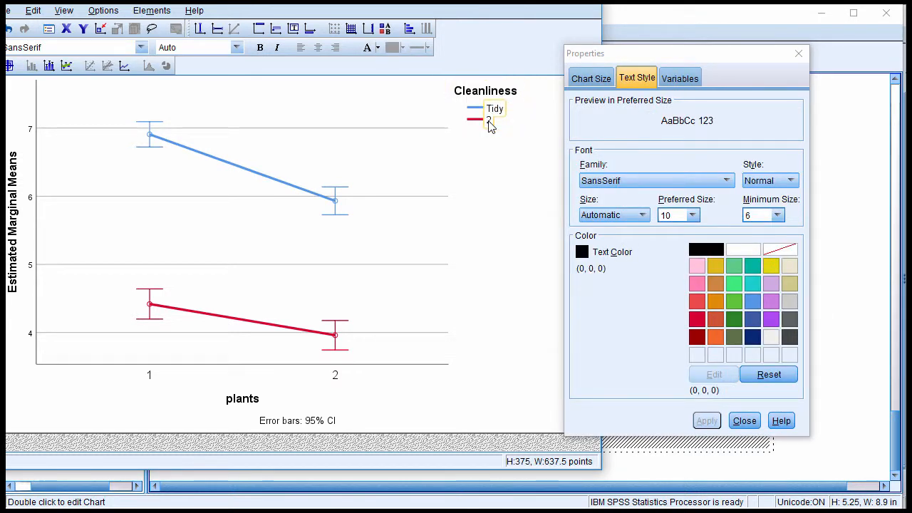
{"action": "left_click", "coordinate": [490, 121]}
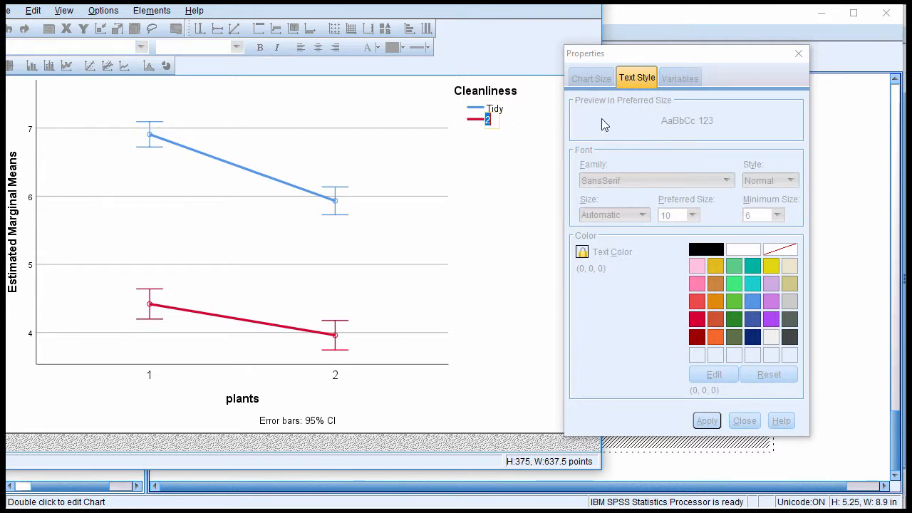
{"action": "type", "text": "Untidy"}
{"action": "key", "text": "Return"}
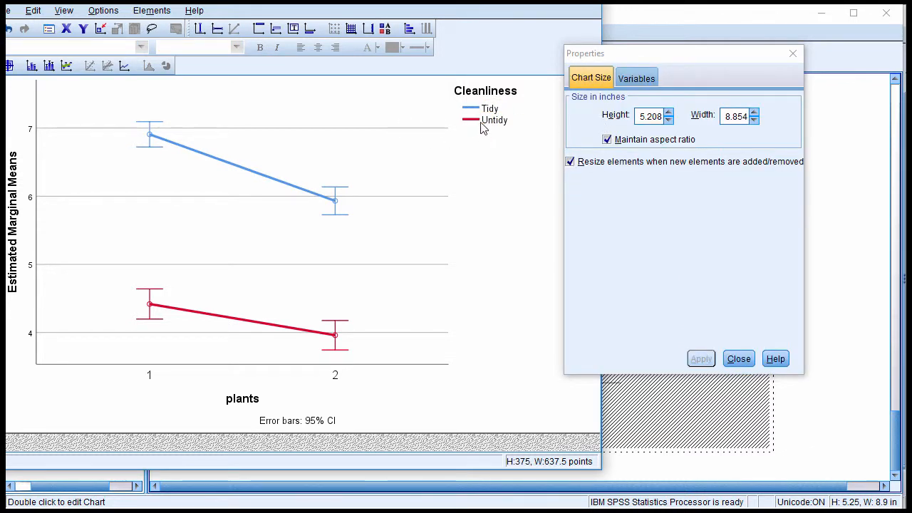
- Format the Tidy and Untidy legend labels as bold with a preferred size of 12
{"action": "left_click", "coordinate": [502, 123]}
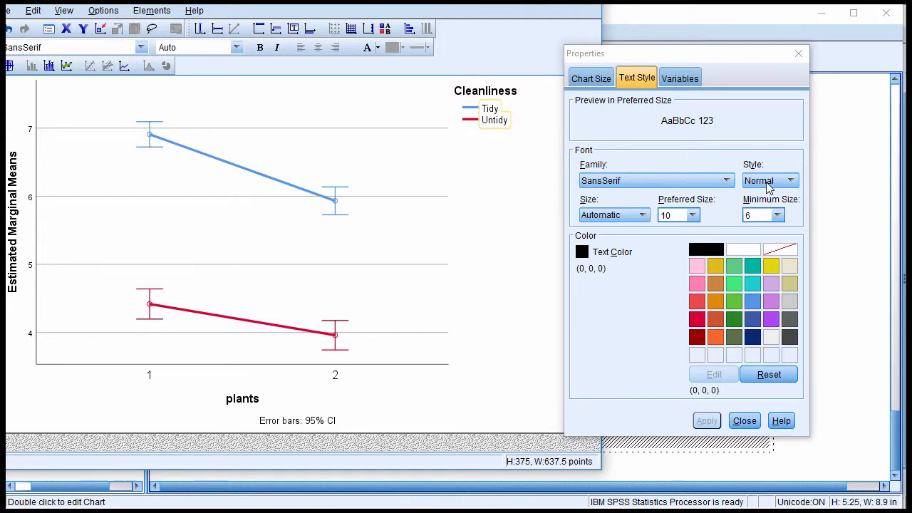
{"action": "left_click", "coordinate": [768, 180]}
{"action": "left_click", "coordinate": [763, 206]}
{"action": "left_click", "coordinate": [693, 216]}
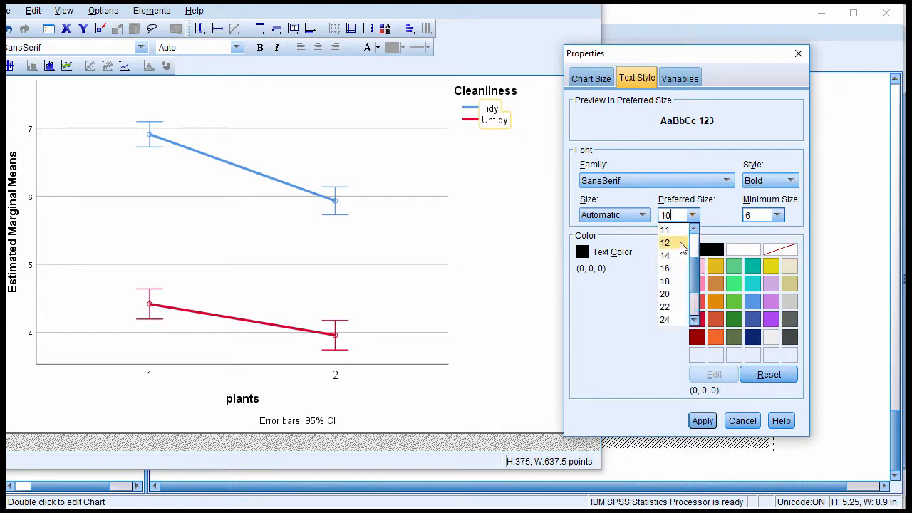
{"action": "left_click", "coordinate": [680, 242]}
{"action": "left_click", "coordinate": [701, 420]}
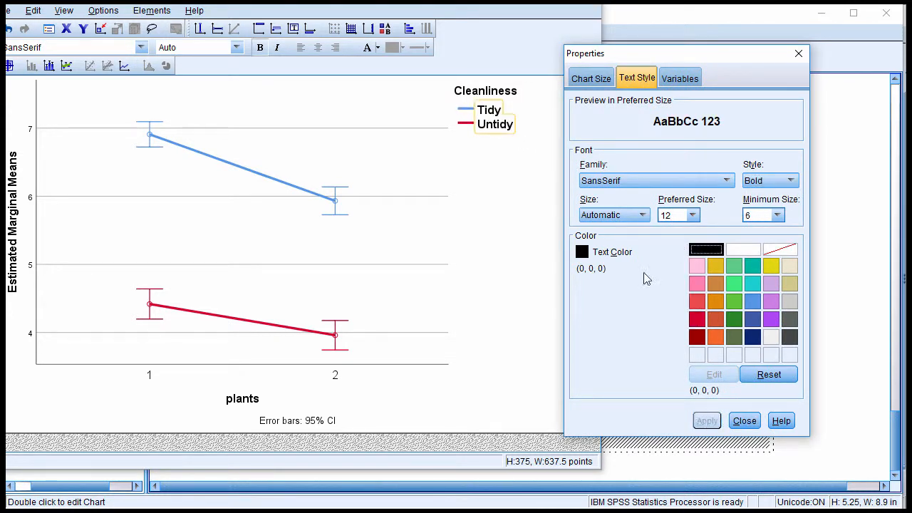
- Hide the chart's horizontal grid lines by making their line color transparent
{"action": "left_click", "coordinate": [405, 129]}
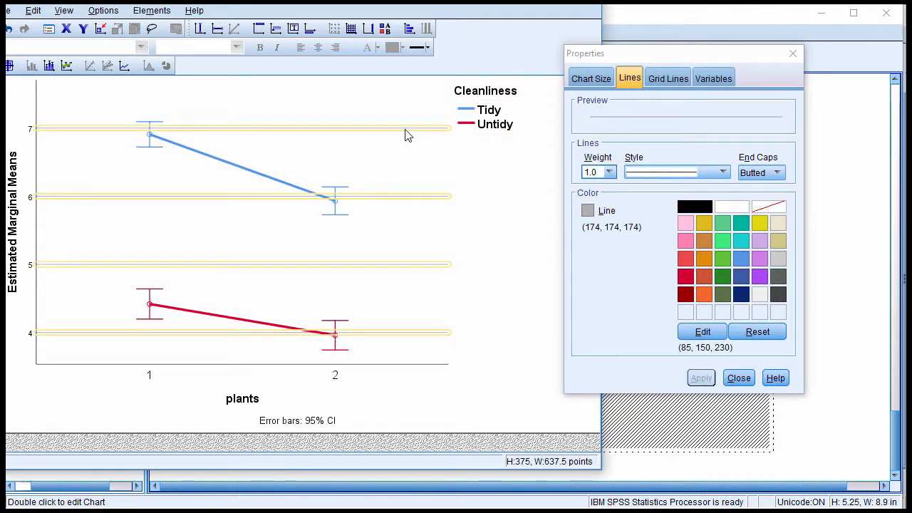
{"action": "left_click", "coordinate": [769, 207]}
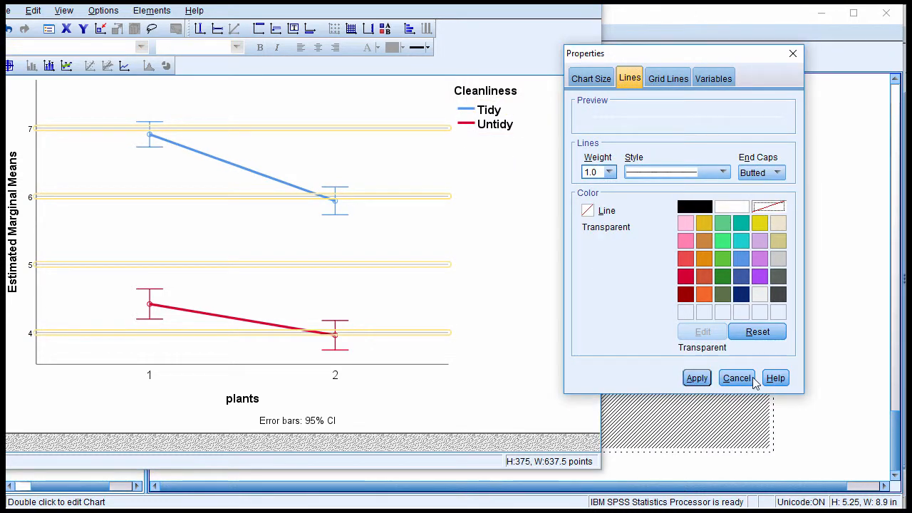
{"action": "left_click", "coordinate": [701, 377]}
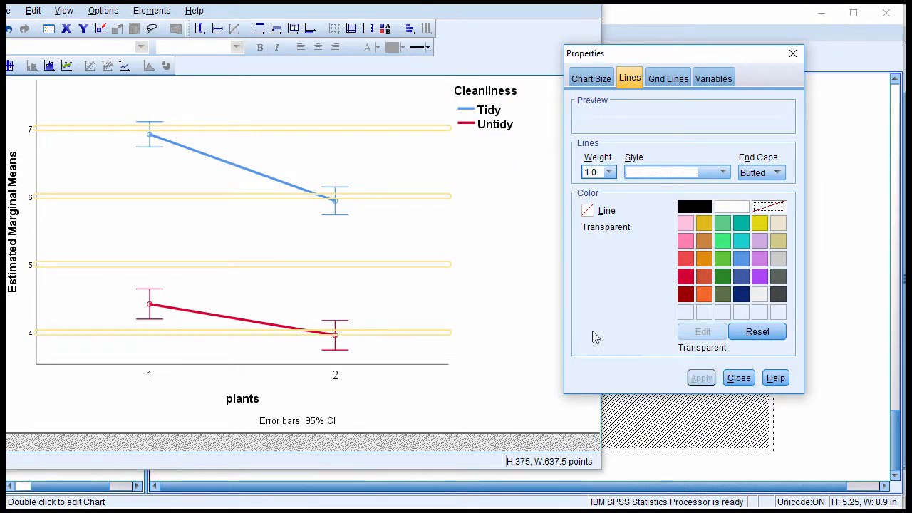
- Format the vertical axis number labels as bold with a preferred size of 12
{"action": "left_click", "coordinate": [30, 131]}
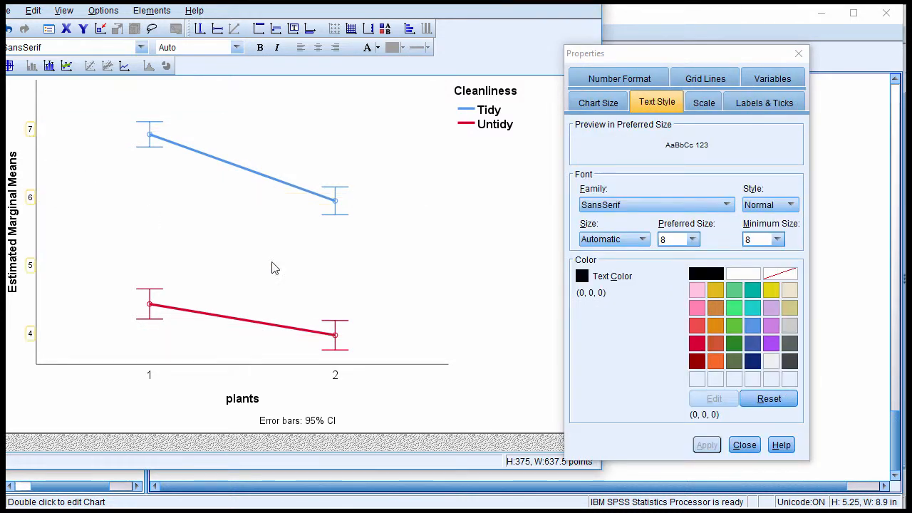
{"action": "left_click", "coordinate": [695, 244]}
{"action": "left_click", "coordinate": [692, 240]}
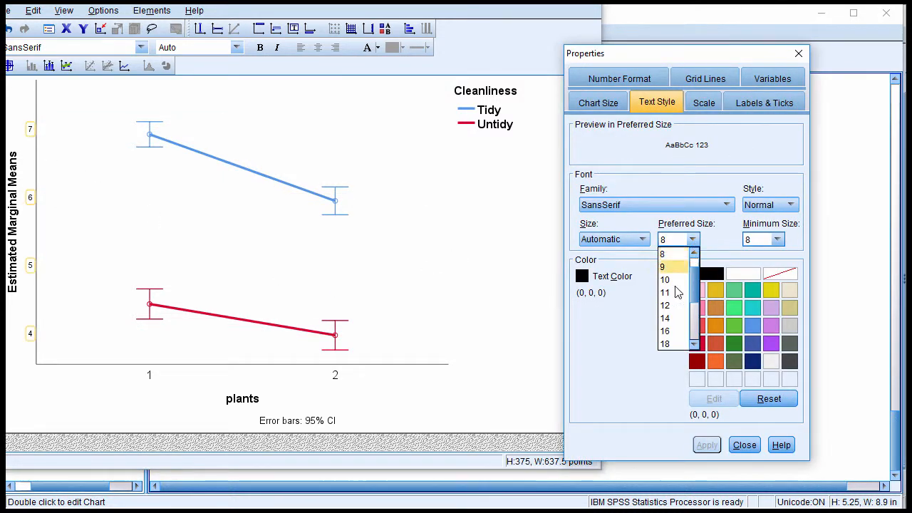
{"action": "left_click", "coordinate": [673, 303]}
{"action": "left_click", "coordinate": [776, 205]}
{"action": "left_click", "coordinate": [753, 226]}
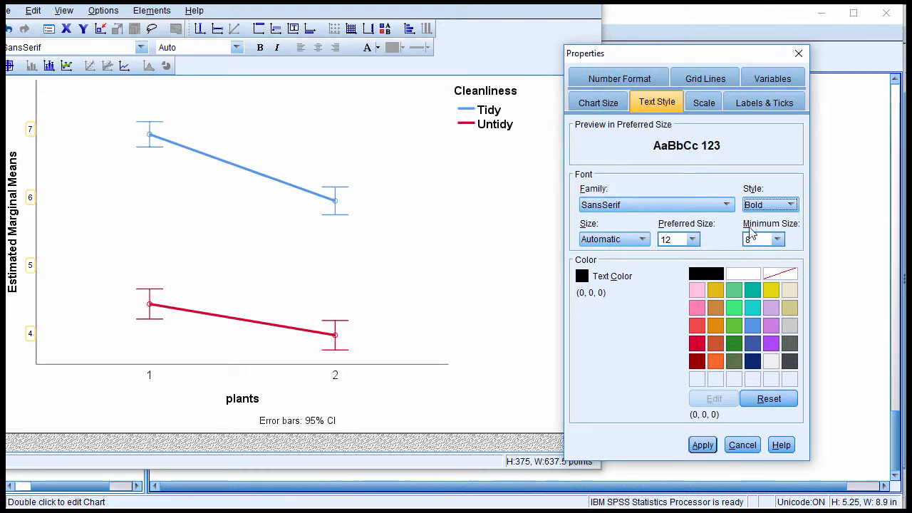
{"action": "left_click", "coordinate": [699, 445]}
- Set the vertical axis to a custom range of 1 to 10 with a fixed major increment, and close the chart editor
{"action": "left_click", "coordinate": [704, 102]}
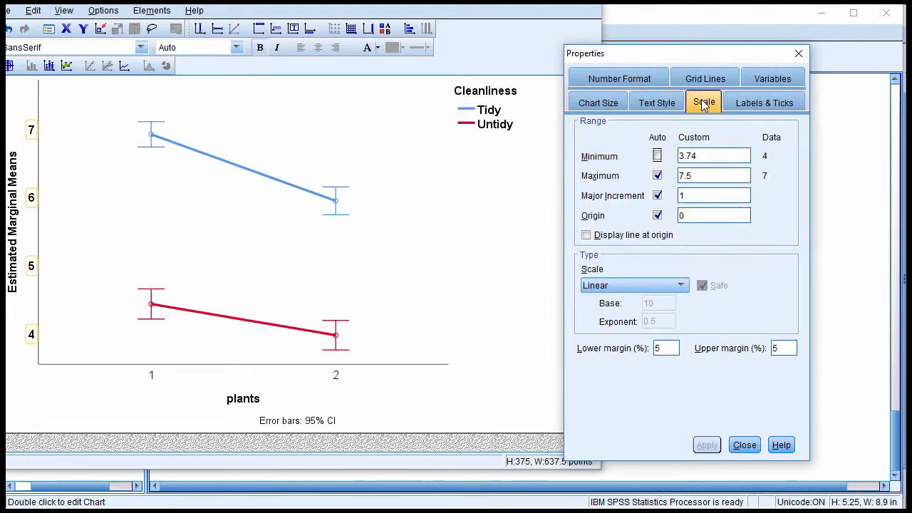
{"action": "left_click", "coordinate": [656, 176]}
{"action": "left_click", "coordinate": [657, 195]}
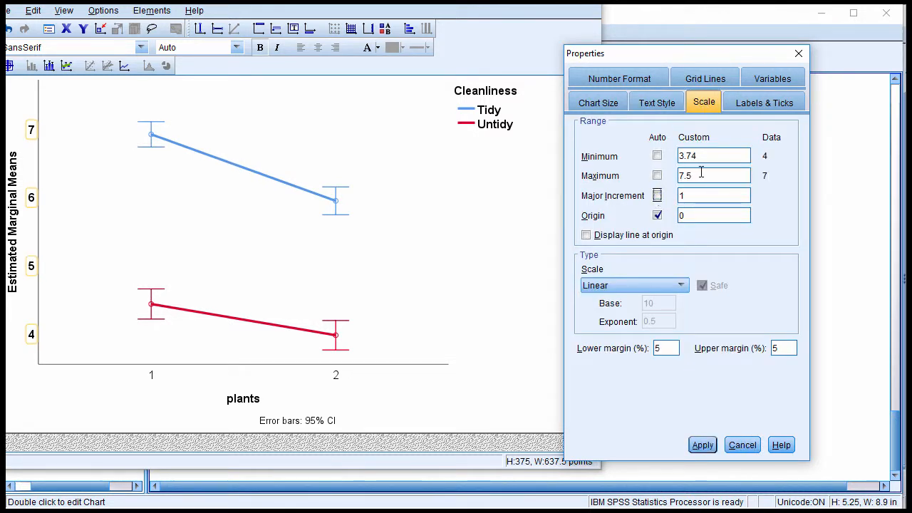
{"action": "double_click", "coordinate": [680, 153]}
{"action": "type", "text": "1"}
{"action": "double_click", "coordinate": [685, 176]}
{"action": "type", "text": "10"}
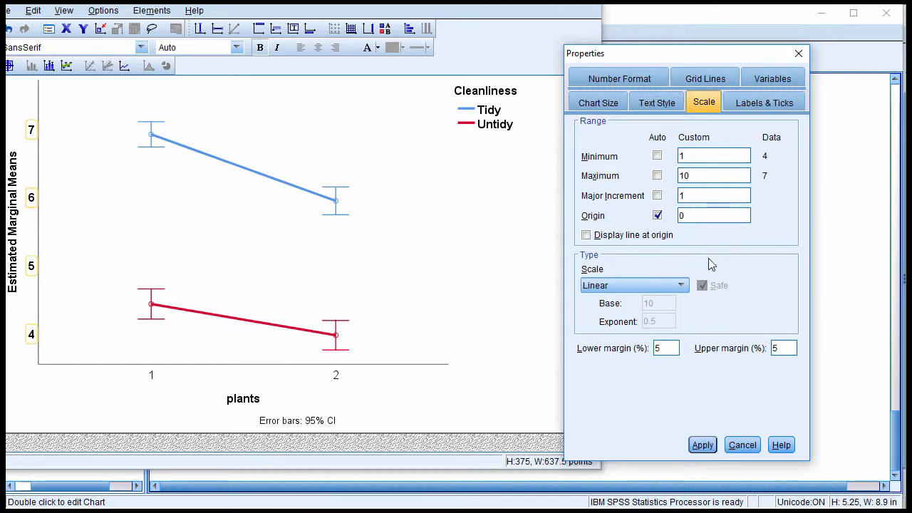
{"action": "left_click", "coordinate": [702, 445]}
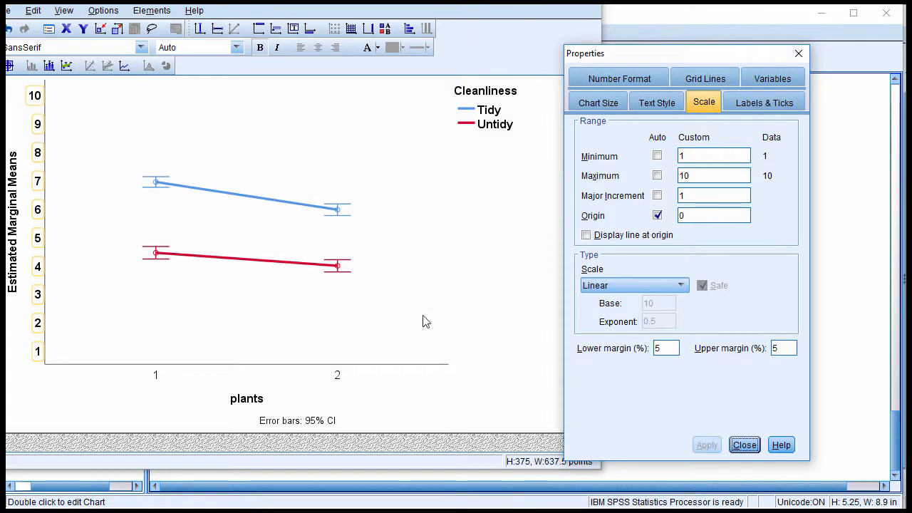
{"action": "left_click", "coordinate": [745, 444]}
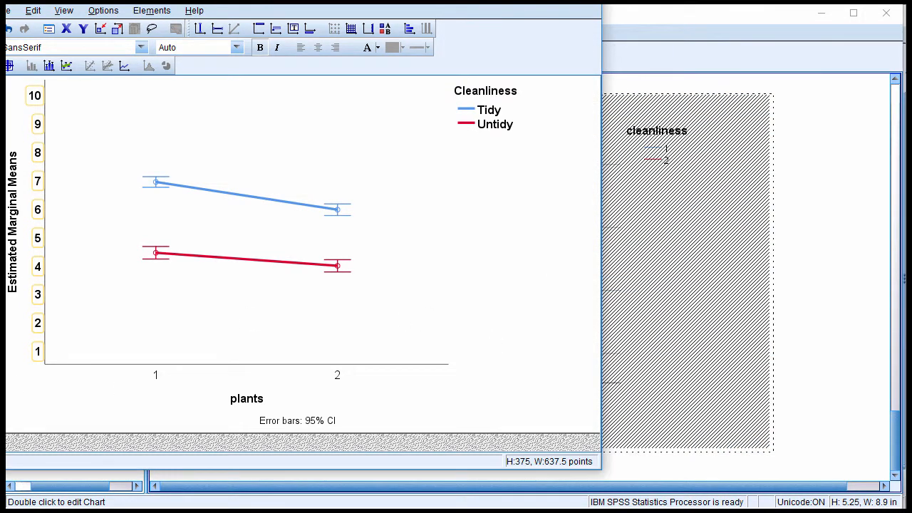
{"action": "key", "text": "alt+F4"}
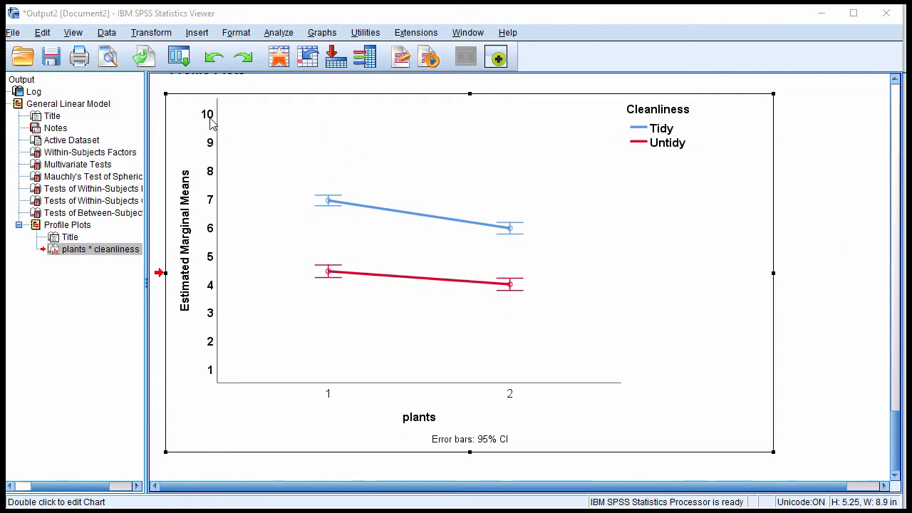
- Reopen the profile plot for editing and set the vertical axis range to 3.5 to 7.5 with a major increment of 0.5
{"action": "double_click", "coordinate": [210, 123]}
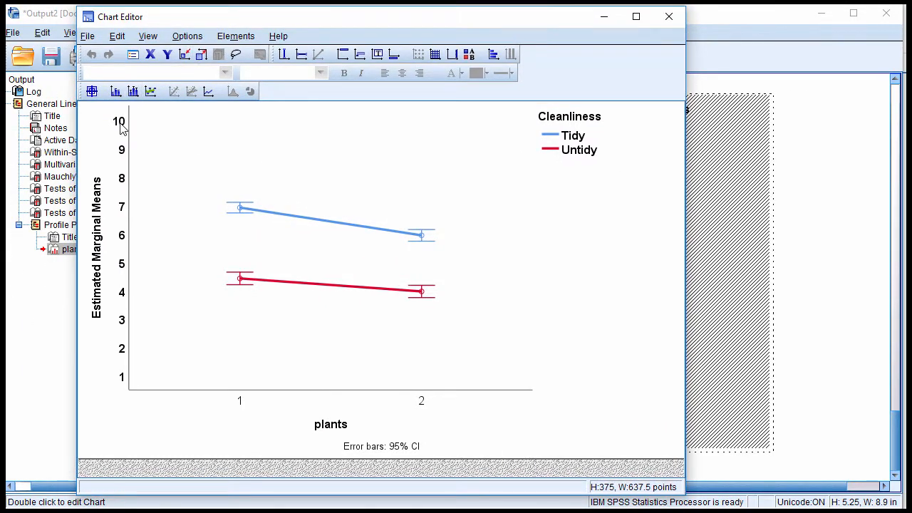
{"action": "double_click", "coordinate": [121, 127]}
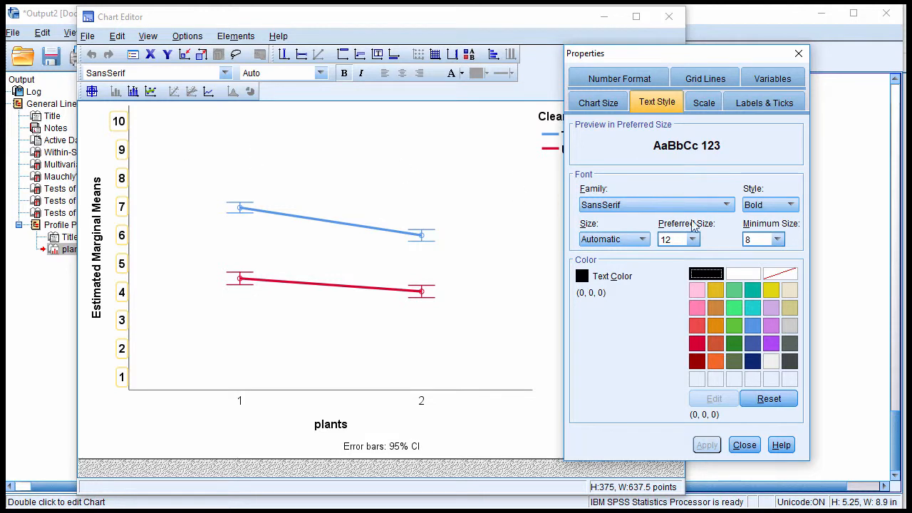
{"action": "left_click", "coordinate": [704, 102]}
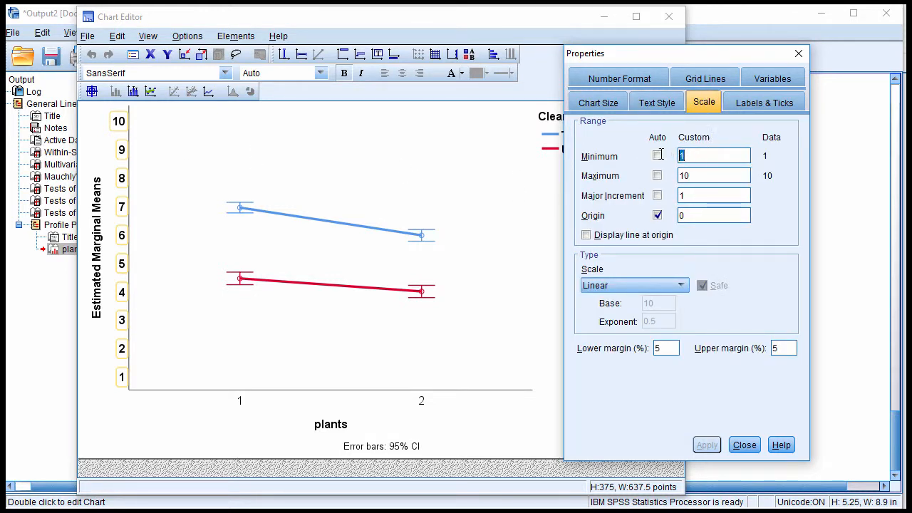
{"action": "type", "text": "3.5"}
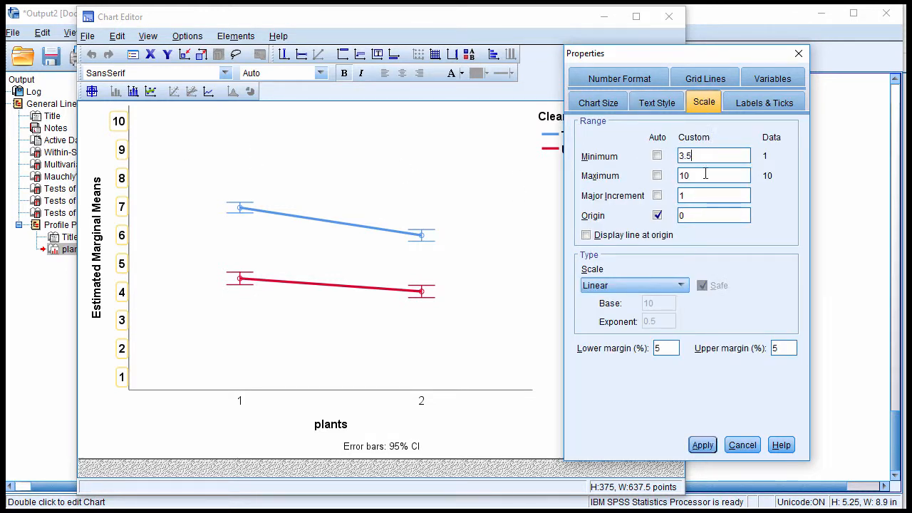
{"action": "key", "text": "Tab"}
{"action": "type", "text": "7.5"}
{"action": "double_click", "coordinate": [690, 198]}
{"action": "type", "text": "0.5"}
{"action": "left_click", "coordinate": [702, 445]}
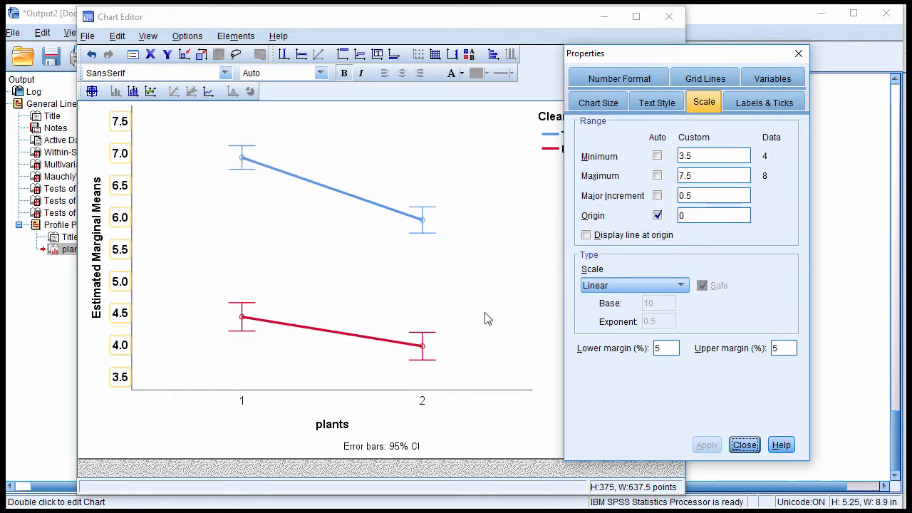
- Set the line weight of the horizontal plants axis to 1
{"action": "left_click", "coordinate": [238, 396]}
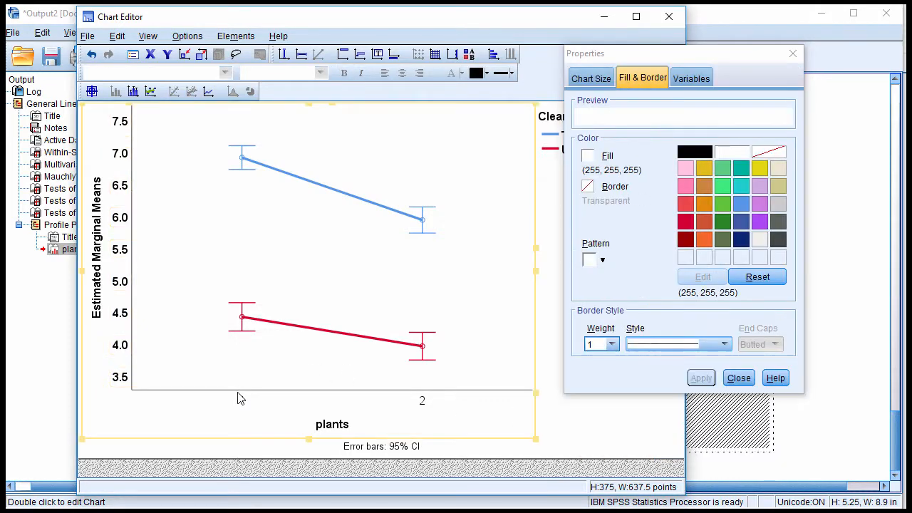
{"action": "left_click", "coordinate": [222, 396]}
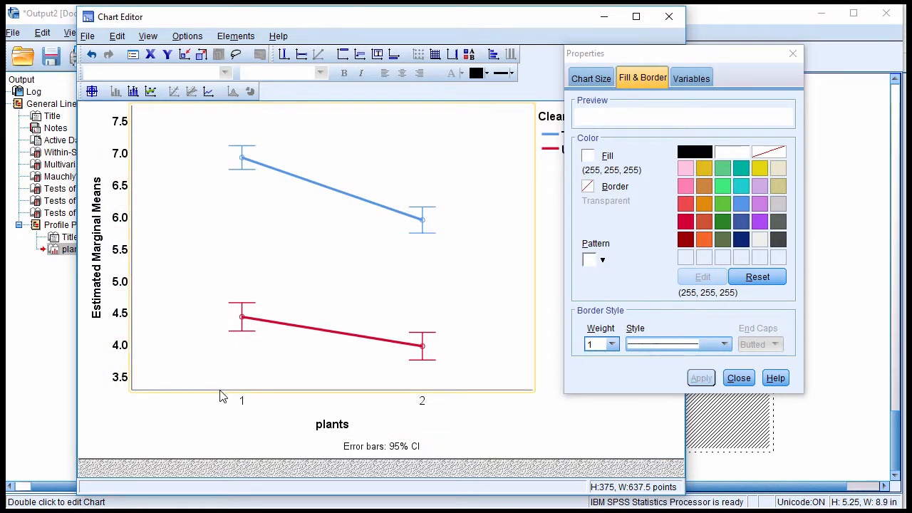
{"action": "left_click", "coordinate": [222, 396]}
{"action": "left_click", "coordinate": [629, 78]}
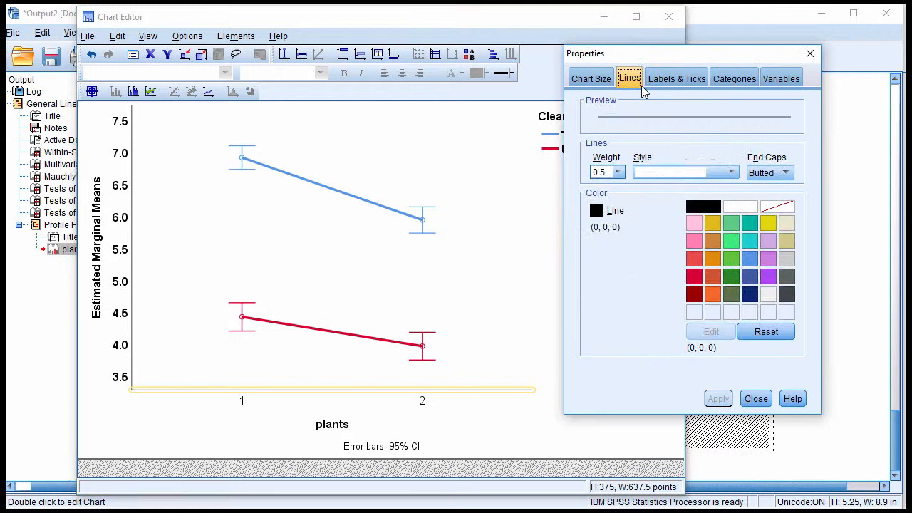
{"action": "left_click", "coordinate": [645, 175]}
{"action": "left_click", "coordinate": [618, 173]}
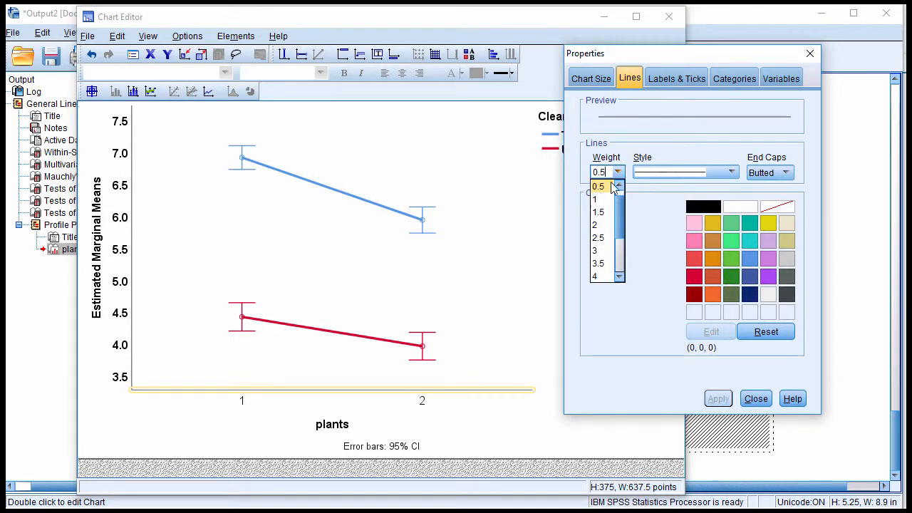
{"action": "left_click", "coordinate": [604, 197]}
{"action": "left_click", "coordinate": [714, 398]}
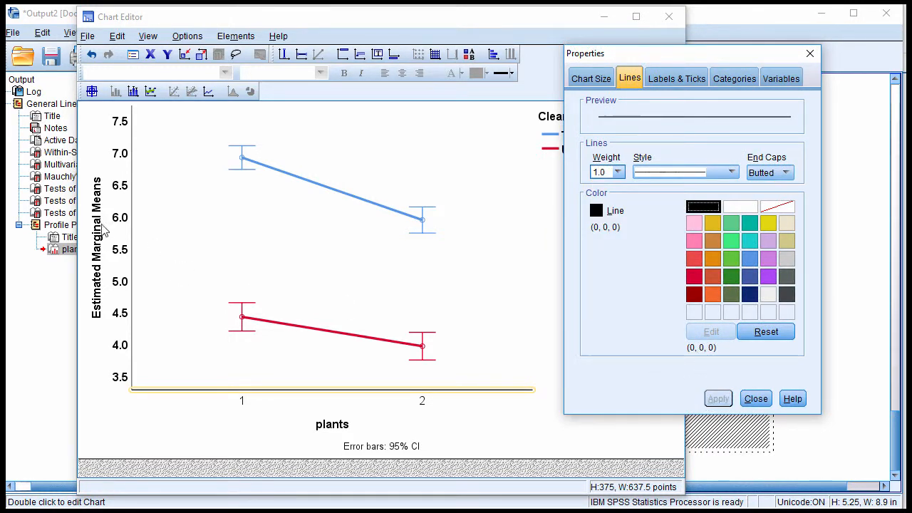
- Set the line weight of the vertical Estimated Marginal Means axis to 1
{"action": "left_click", "coordinate": [132, 207]}
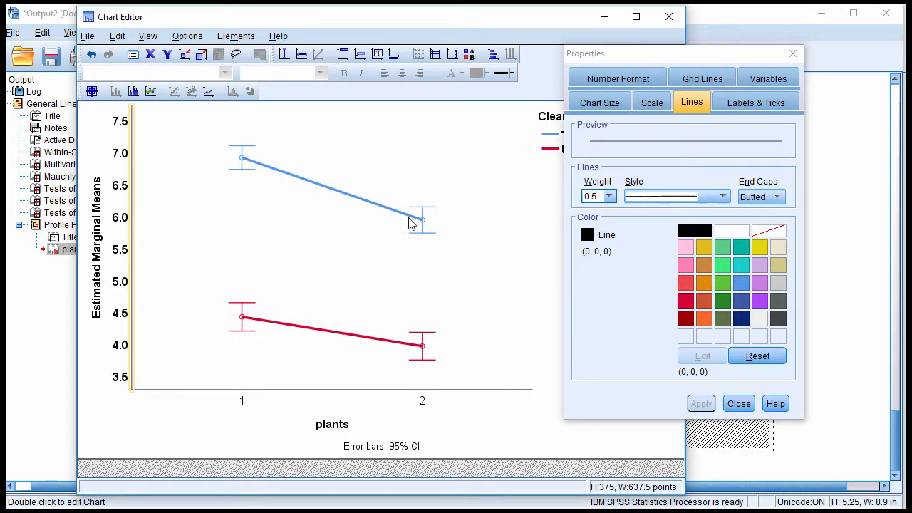
{"action": "left_click", "coordinate": [610, 197]}
{"action": "left_click", "coordinate": [590, 223]}
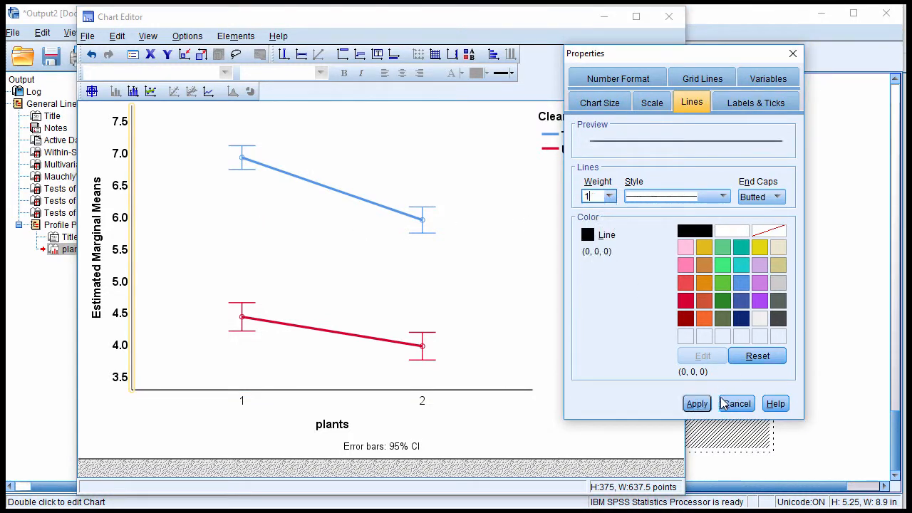
{"action": "left_click", "coordinate": [701, 403]}
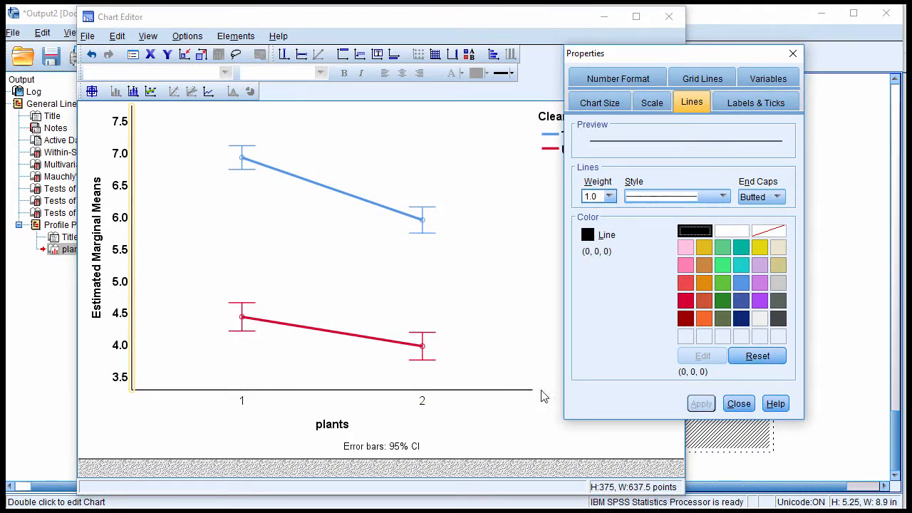
- Close the chart editor and check the finished Comfort by Cleanliness plot in the Word document, and return to the SPSS output
{"action": "left_click", "coordinate": [738, 403]}
{"action": "left_click", "coordinate": [669, 17]}
{"action": "left_click", "coordinate": [821, 14]}
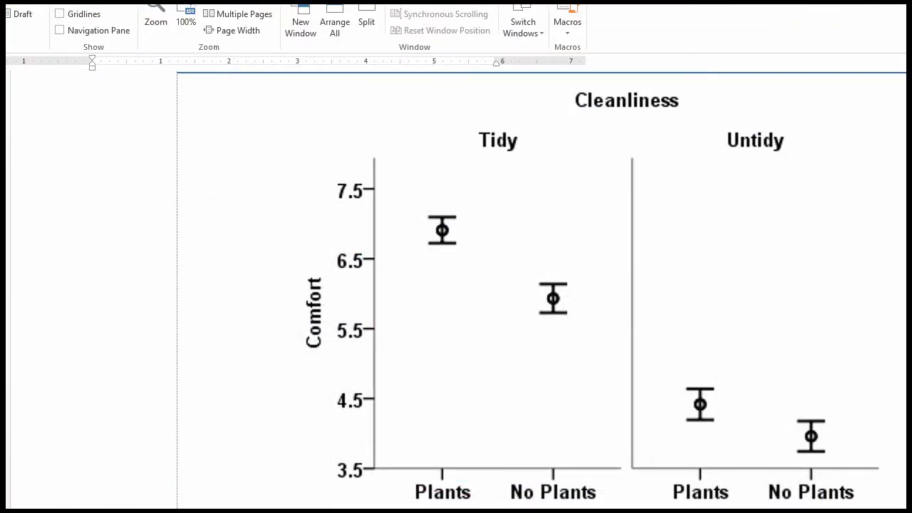
{"action": "key", "text": "alt+Tab"}
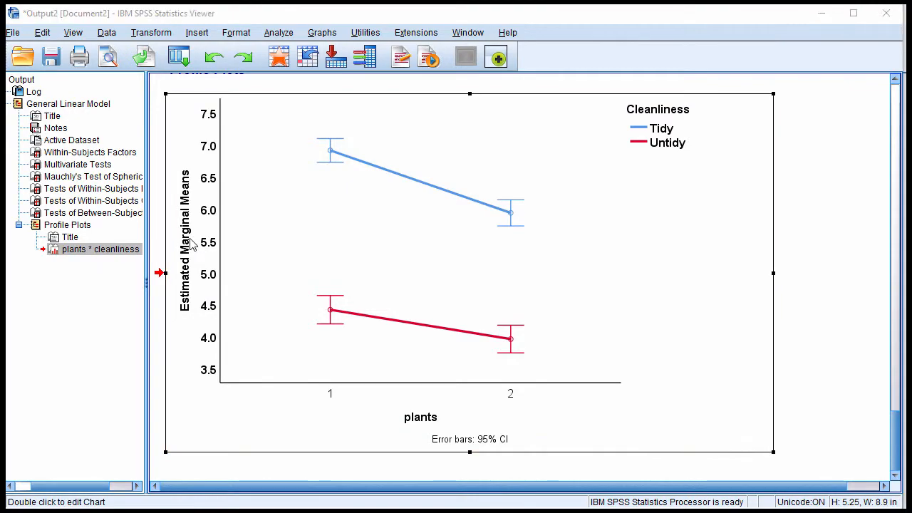
- Reopen the profile plot for editing and change the vertical axis title to "Comfort"
{"action": "double_click", "coordinate": [191, 243]}
{"action": "double_click", "coordinate": [99, 213]}
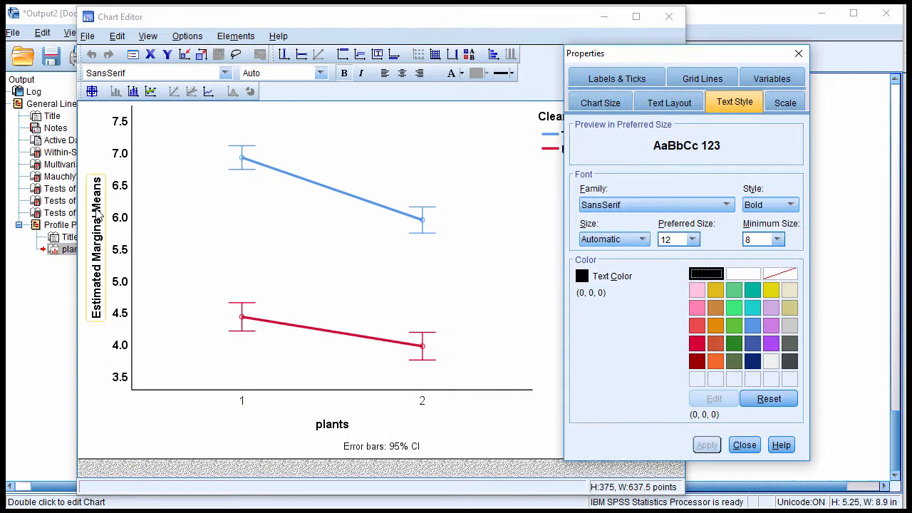
{"action": "left_click", "coordinate": [99, 214]}
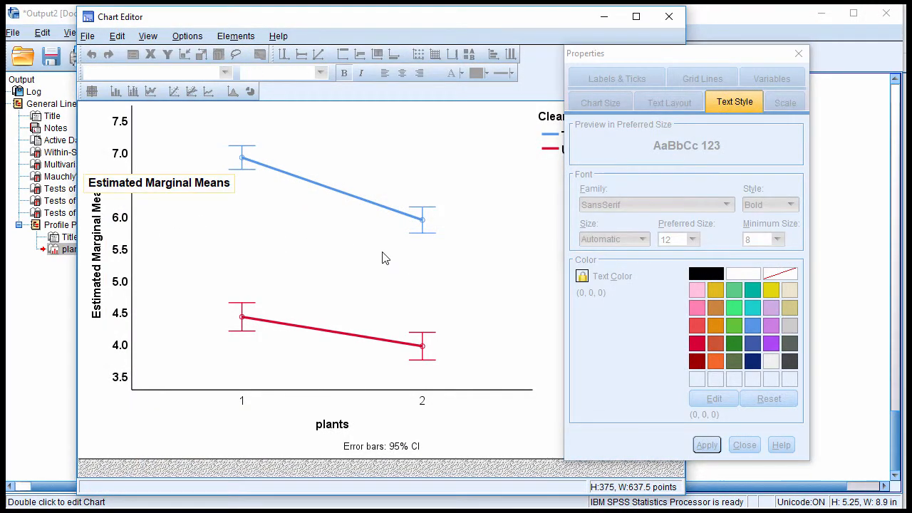
{"action": "key", "text": "BackSpace"}
{"action": "key", "text": "BackSpace"}
{"action": "key", "text": "BackSpace"}
{"action": "key", "text": "BackSpace"}
{"action": "key", "text": "BackSpace"}
{"action": "key", "text": "BackSpace"}
{"action": "key", "text": "BackSpace"}
{"action": "key", "text": "BackSpace"}
{"action": "key", "text": "BackSpace"}
{"action": "key", "text": "BackSpace"}
{"action": "key", "text": "BackSpace"}
{"action": "key", "text": "BackSpace"}
{"action": "key", "text": "BackSpace"}
{"action": "key", "text": "BackSpace"}
{"action": "key", "text": "BackSpace"}
{"action": "key", "text": "BackSpace"}
{"action": "key", "text": "BackSpace"}
{"action": "key", "text": "BackSpace"}
{"action": "key", "text": "BackSpace"}
{"action": "key", "text": "BackSpace"}
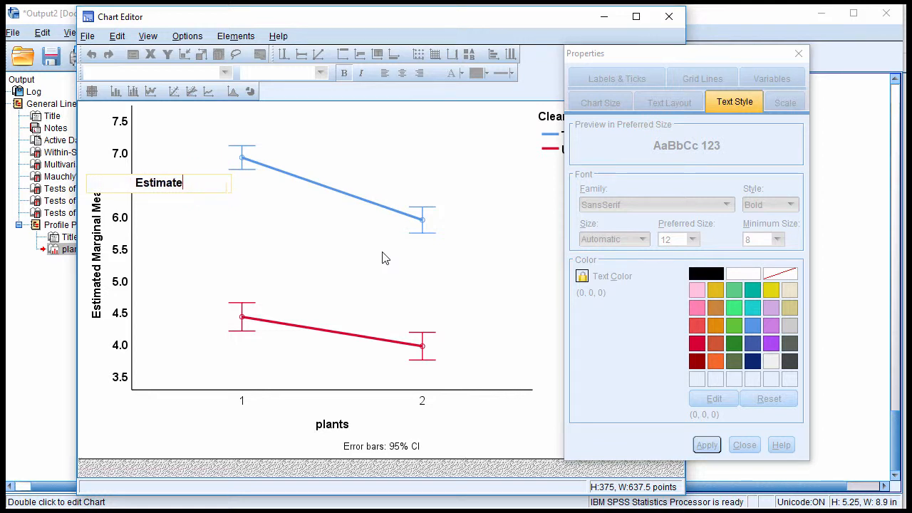
{"action": "type", "text": "Comfort"}
{"action": "left_click", "coordinate": [388, 258]}
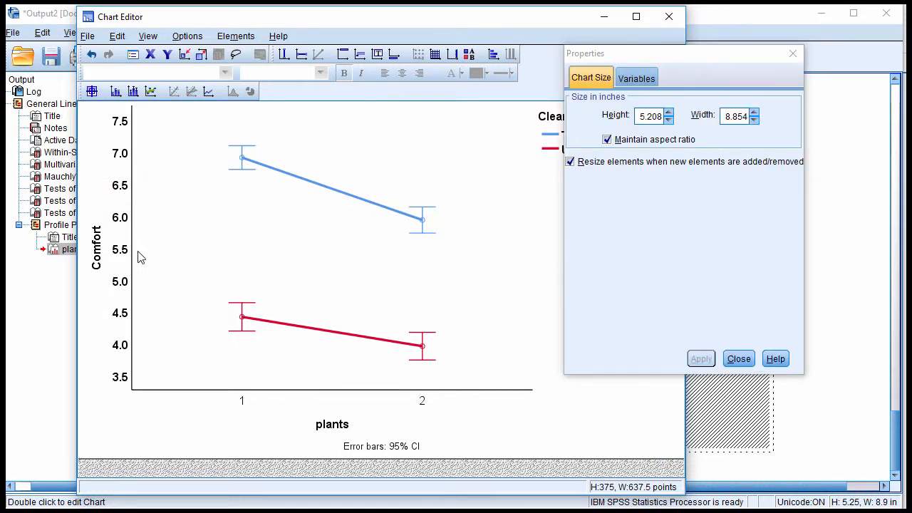
{"action": "left_click", "coordinate": [96, 254]}
{"action": "left_click", "coordinate": [96, 254]}
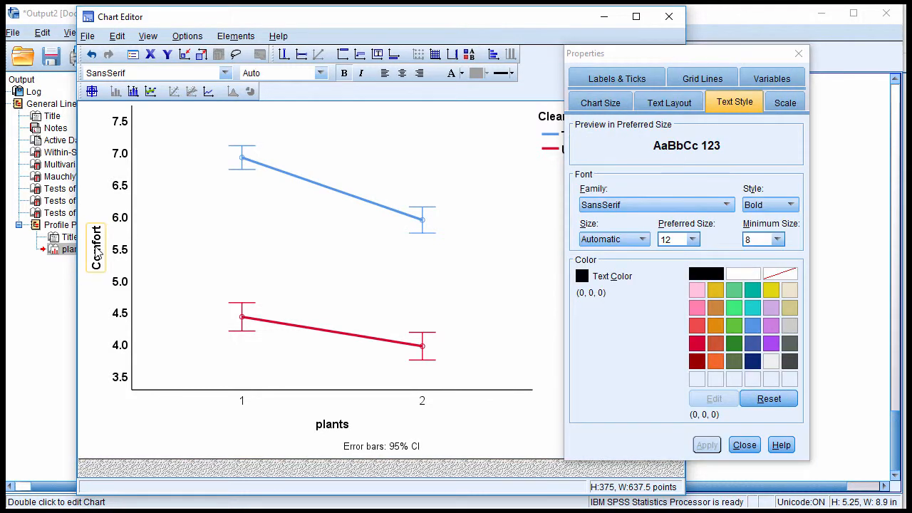
- Change the horizontal axis category label 1 to "Plants"
{"action": "left_click", "coordinate": [246, 406]}
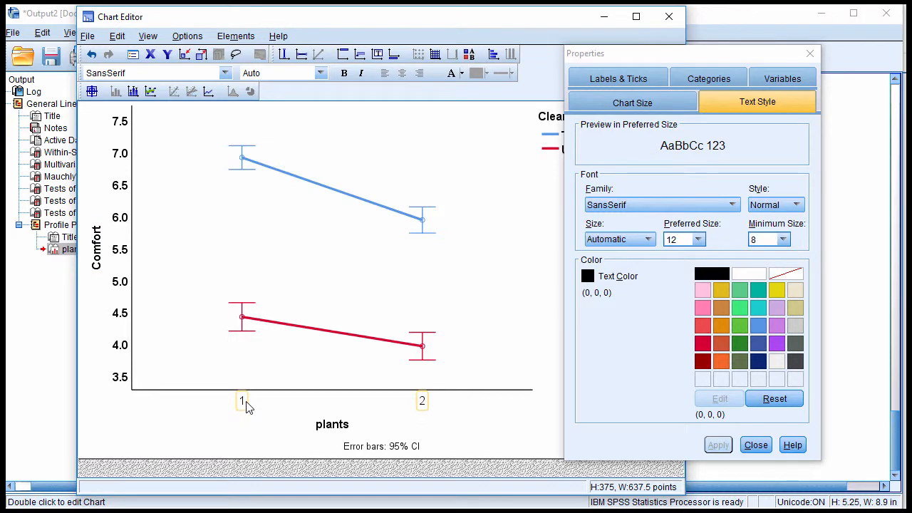
{"action": "left_click", "coordinate": [246, 406]}
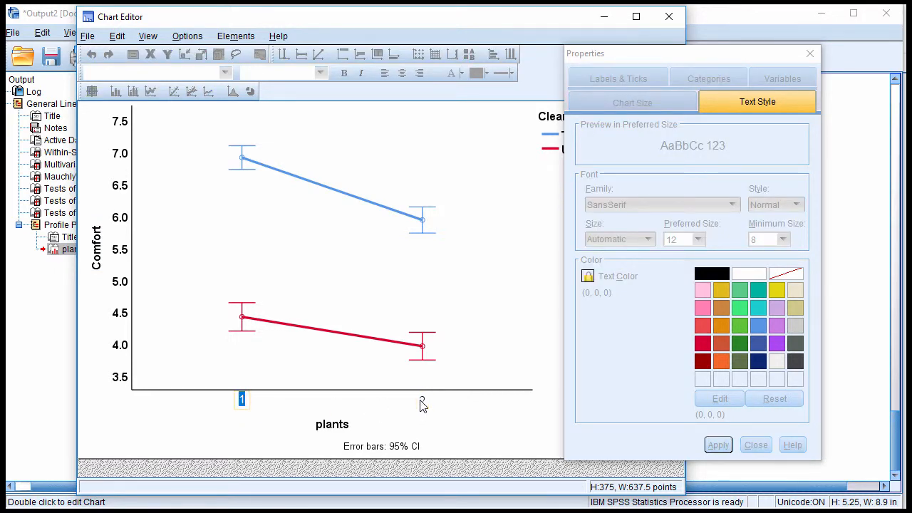
{"action": "left_click", "coordinate": [422, 404]}
{"action": "left_click", "coordinate": [246, 404]}
{"action": "type", "text": "Plants"}
{"action": "left_click", "coordinate": [358, 390]}
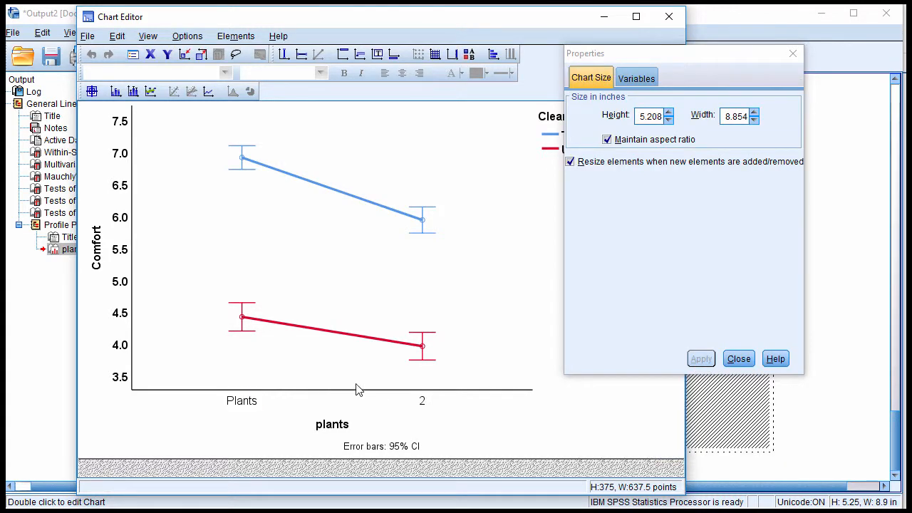
- Change the horizontal axis category label 2 to "No Plants"
{"action": "left_click", "coordinate": [424, 403]}
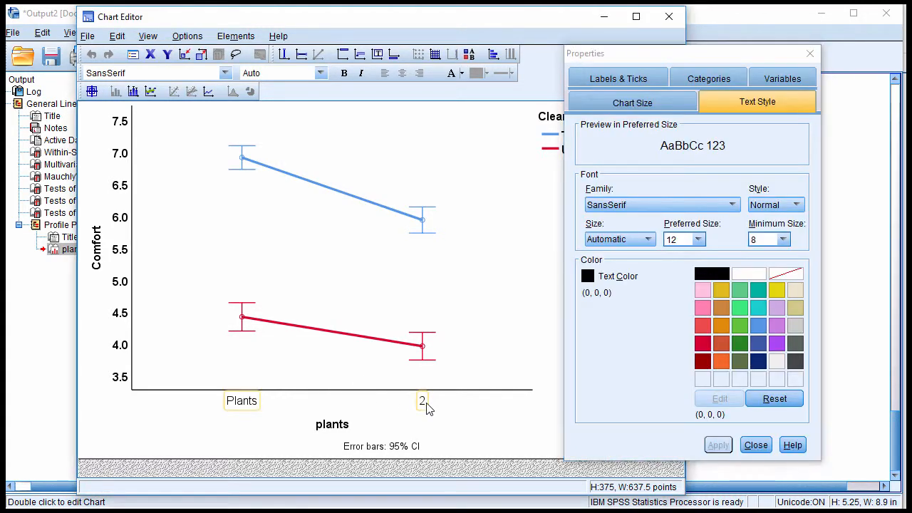
{"action": "left_click", "coordinate": [425, 402]}
{"action": "type", "text": "No Plants"}
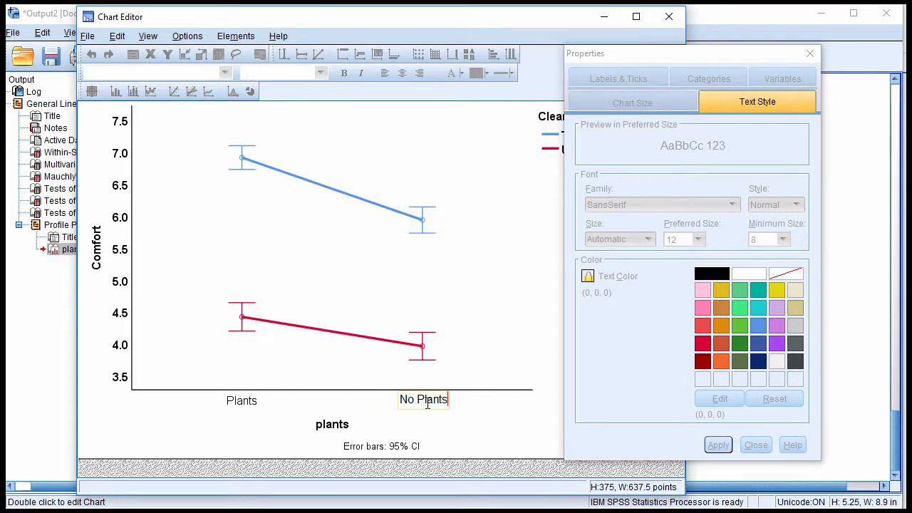
{"action": "left_click", "coordinate": [429, 407]}
- Set the text style of the horizontal axis category labels to Bold
{"action": "left_click", "coordinate": [430, 407]}
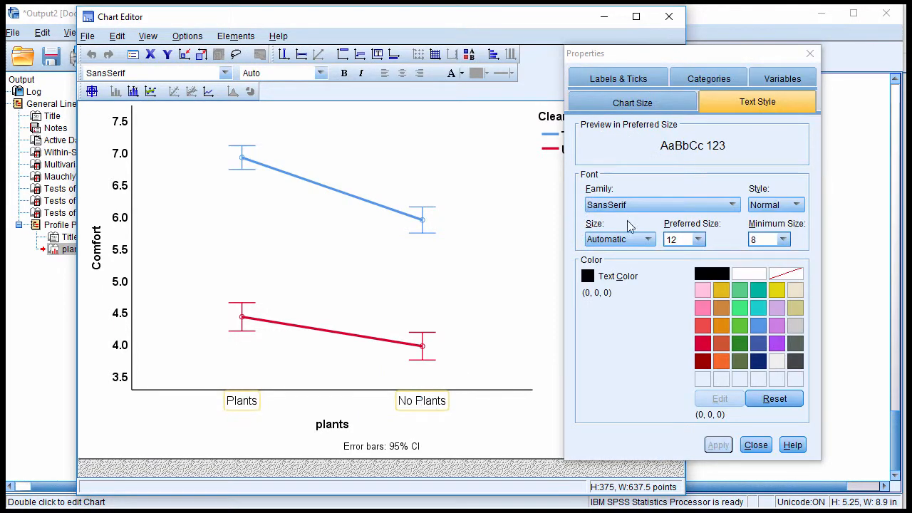
{"action": "left_click", "coordinate": [766, 206]}
{"action": "left_click", "coordinate": [762, 232]}
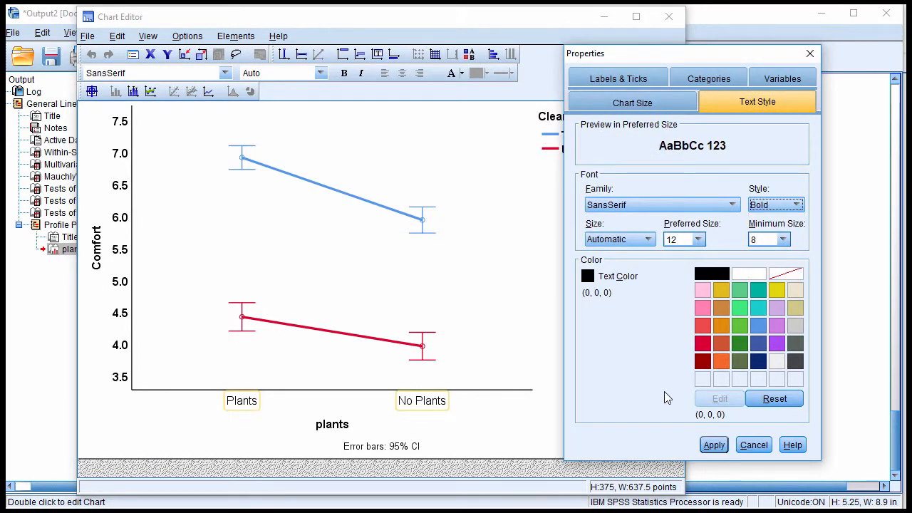
{"action": "left_click", "coordinate": [713, 444]}
- Delete the "Error bars: 95% CI" footnote and clear the "plants" title of the horizontal axis
{"action": "left_click", "coordinate": [382, 449]}
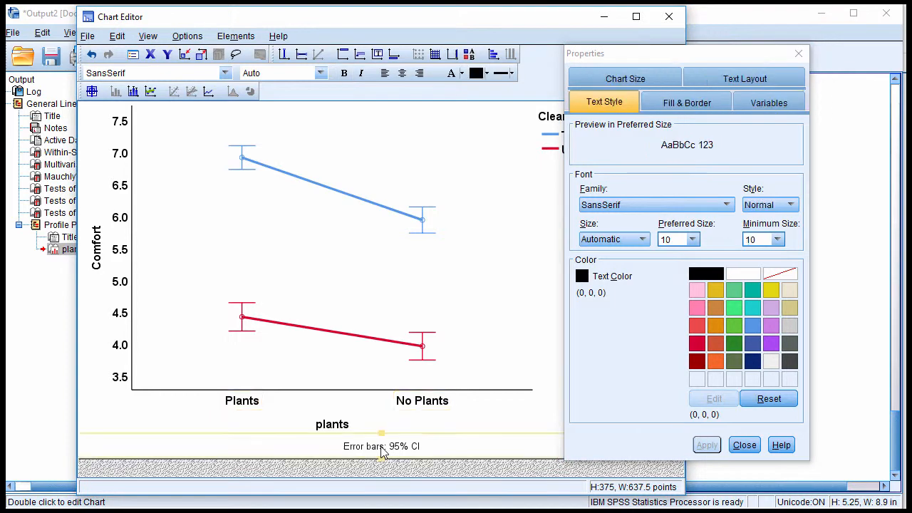
{"action": "key", "text": "Delete"}
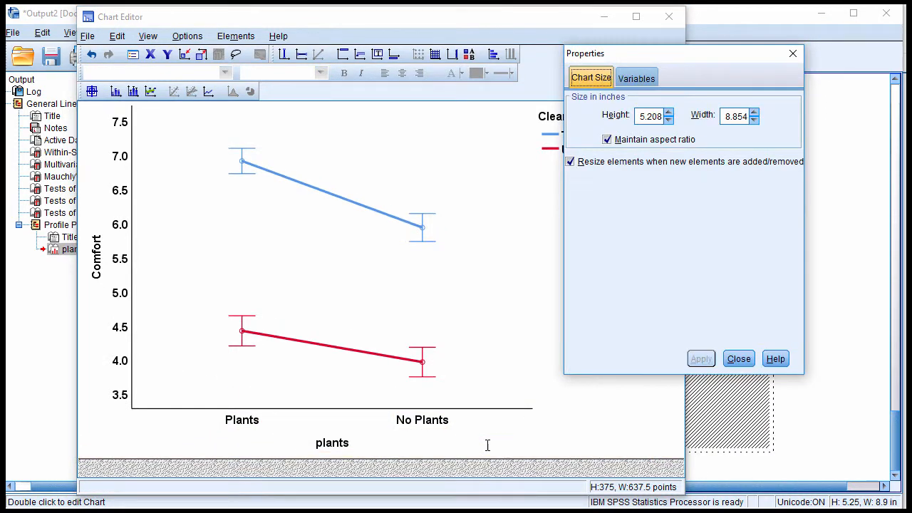
{"action": "left_click", "coordinate": [316, 443]}
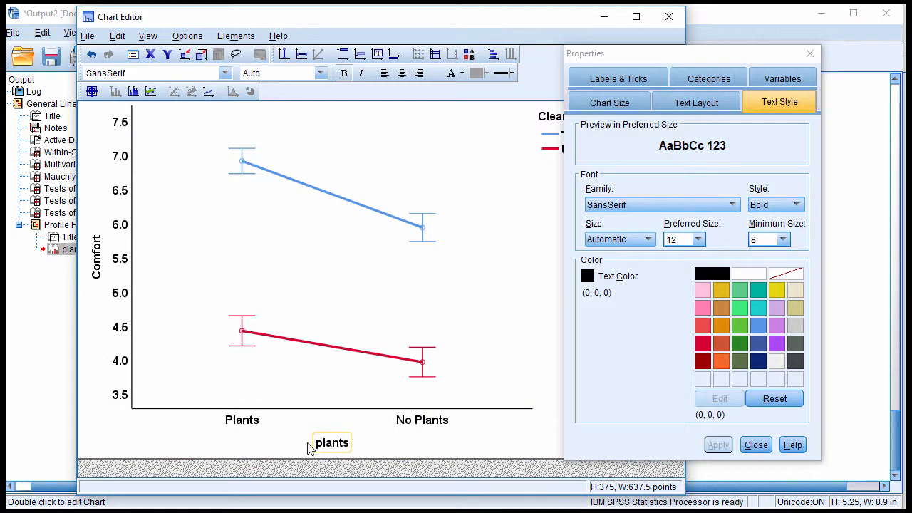
{"action": "left_click", "coordinate": [332, 445]}
{"action": "key", "text": "End"}
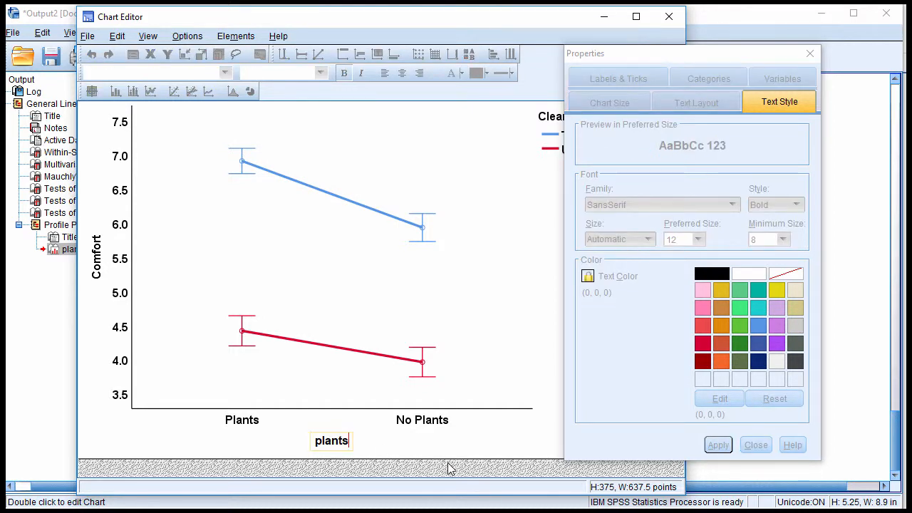
{"action": "key", "text": "BackSpace"}
{"action": "key", "text": "BackSpace"}
{"action": "key", "text": "BackSpace"}
{"action": "key", "text": "BackSpace"}
{"action": "key", "text": "BackSpace"}
{"action": "key", "text": "BackSpace"}
{"action": "left_click", "coordinate": [449, 467]}
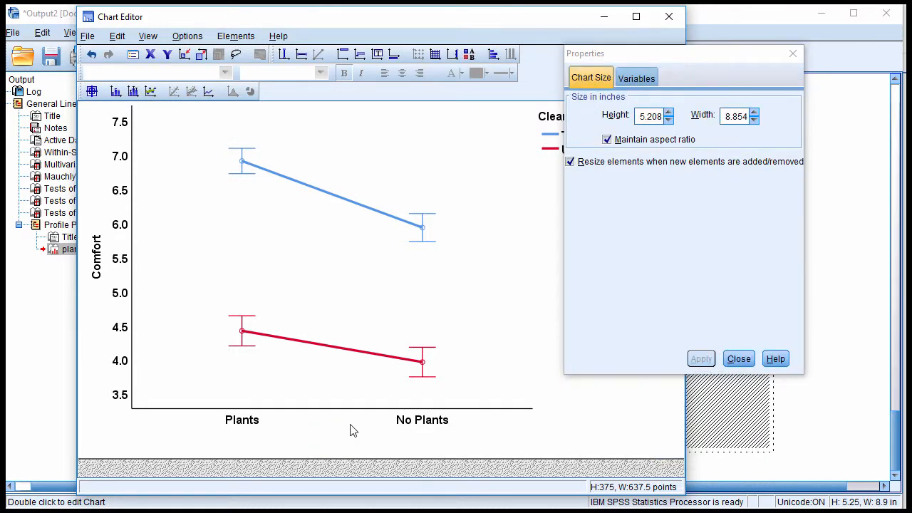
- Narrow the Cleanliness legend box to fit its text and move it inside the plot area above the No Plants category
{"action": "left_click", "coordinate": [795, 53]}
{"action": "left_click", "coordinate": [573, 176]}
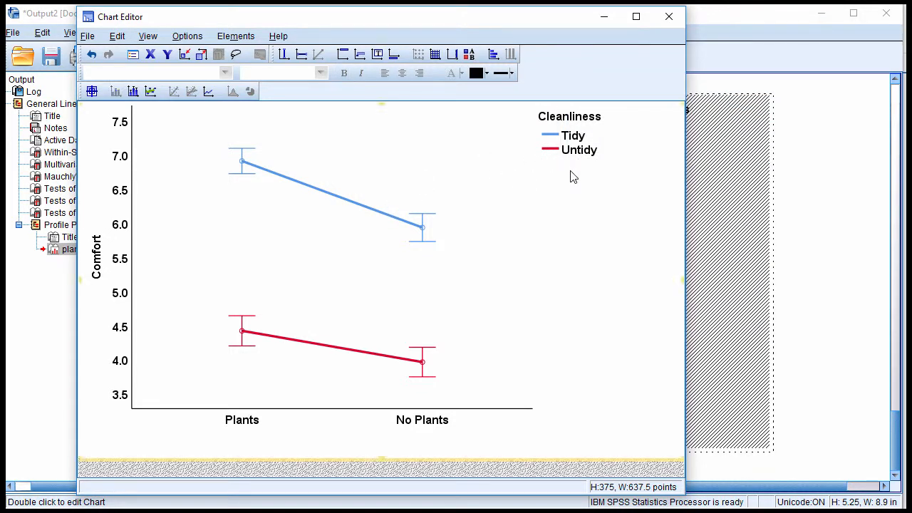
{"action": "left_click", "coordinate": [578, 157]}
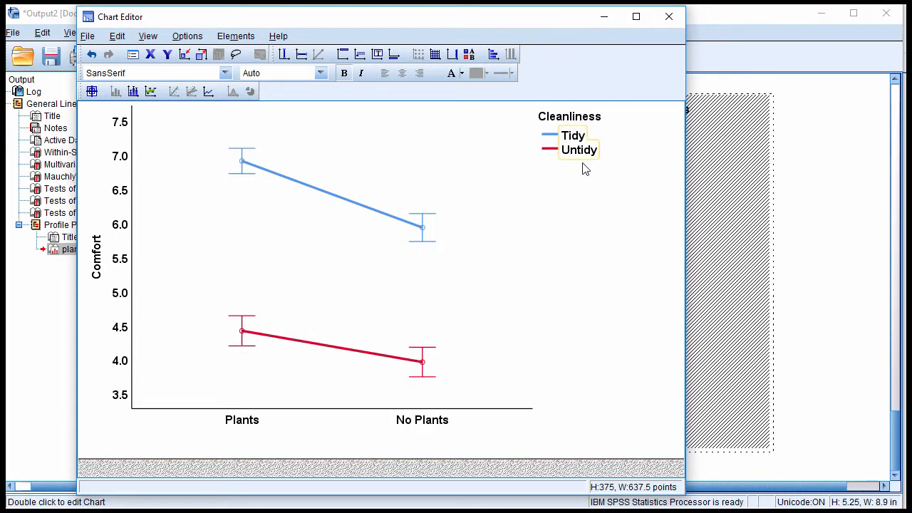
{"action": "left_click", "coordinate": [583, 164]}
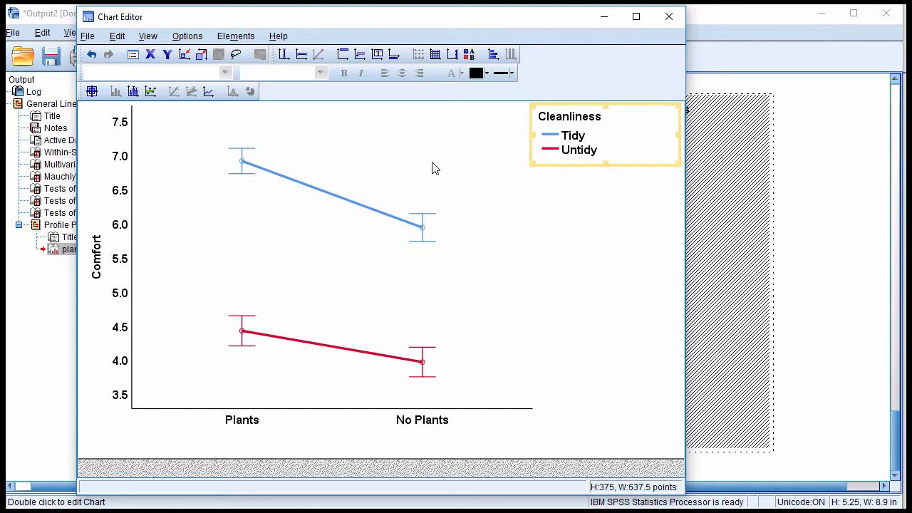
{"action": "left_click", "coordinate": [433, 166]}
{"action": "left_click", "coordinate": [602, 151]}
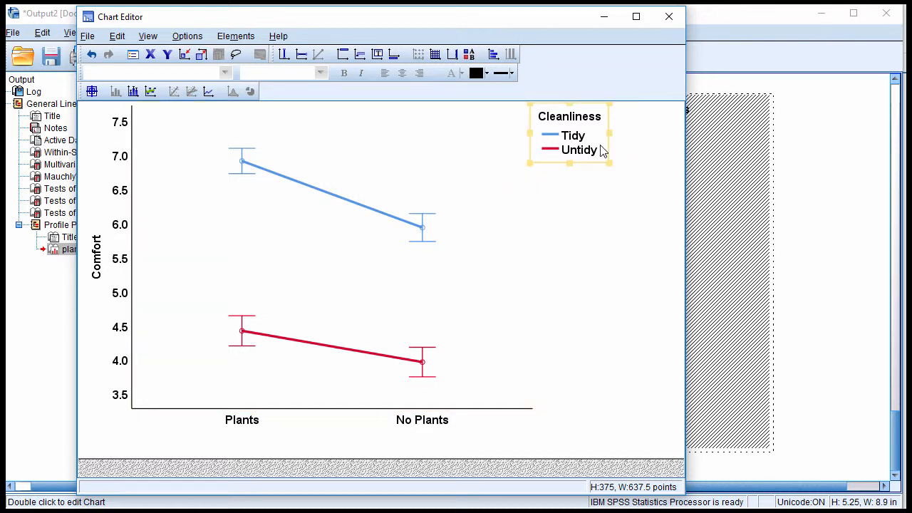
{"action": "left_click_drag", "start_coordinate": [600, 163], "coordinate": [484, 168]}
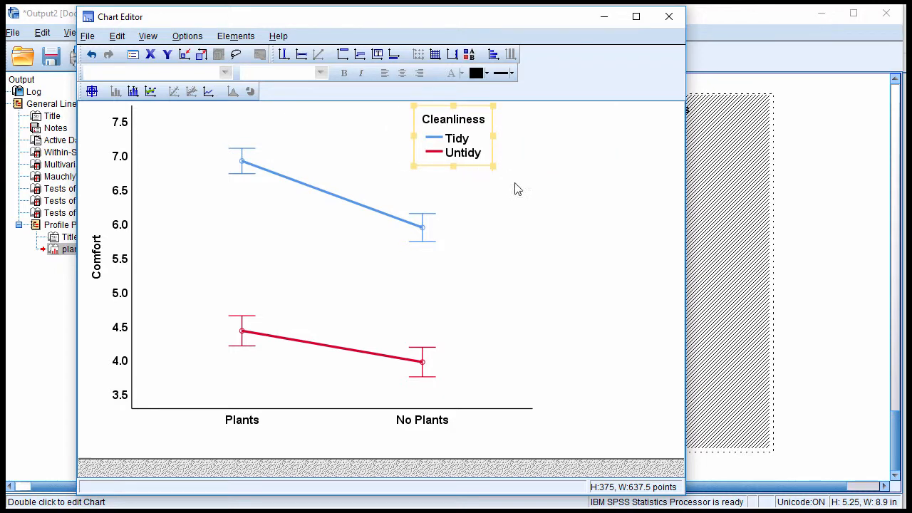
- Shrink the chart proportionally to a height of about 4.6 inches
{"action": "double_click", "coordinate": [369, 173]}
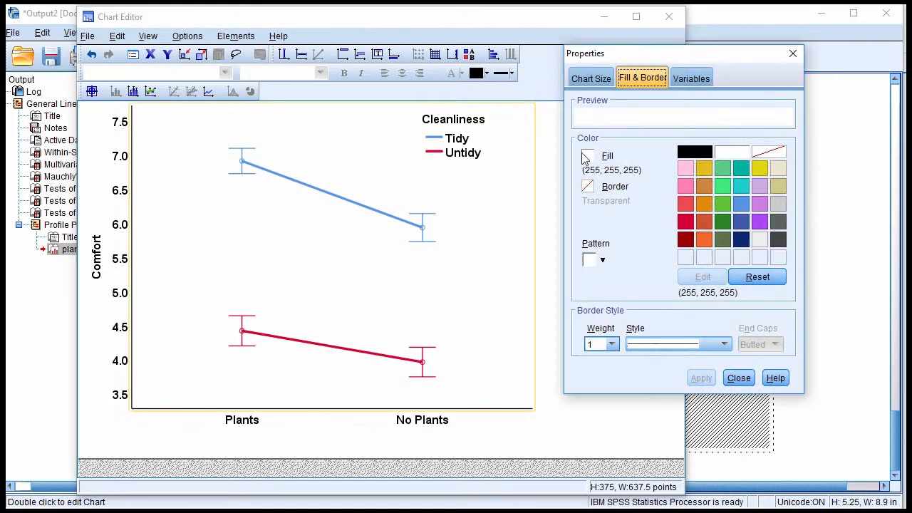
{"action": "left_click", "coordinate": [604, 84]}
{"action": "left_click", "coordinate": [667, 119]}
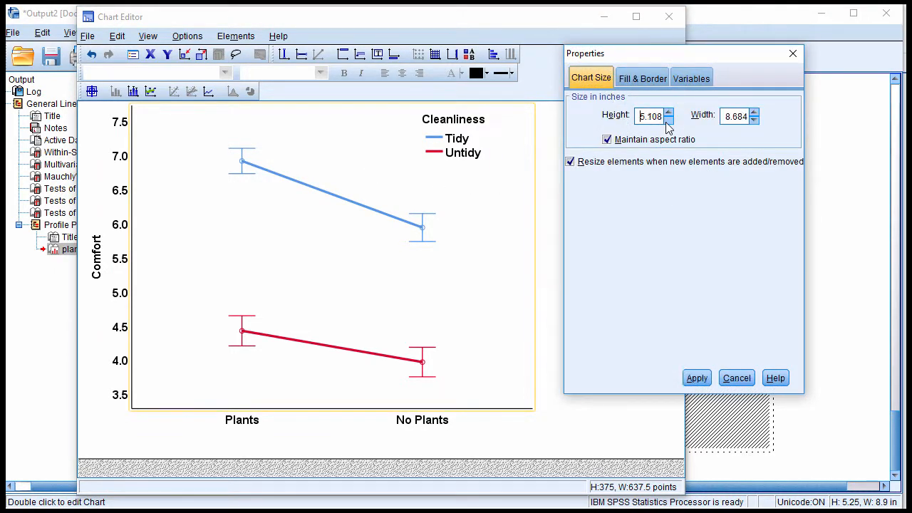
{"action": "left_click", "coordinate": [668, 120]}
{"action": "left_click", "coordinate": [694, 378]}
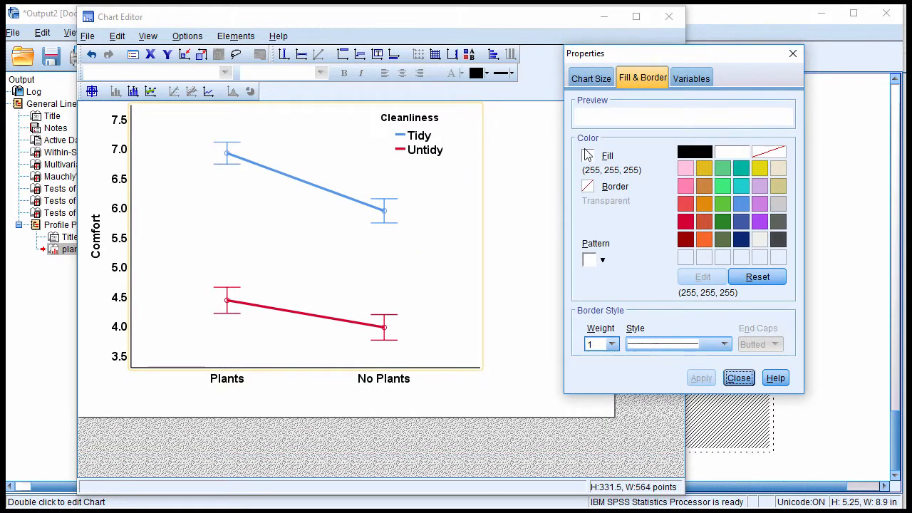
- Unlock the chart's aspect ratio and set its height to 4.5 inches and width to 5.75 inches
{"action": "left_click", "coordinate": [588, 80]}
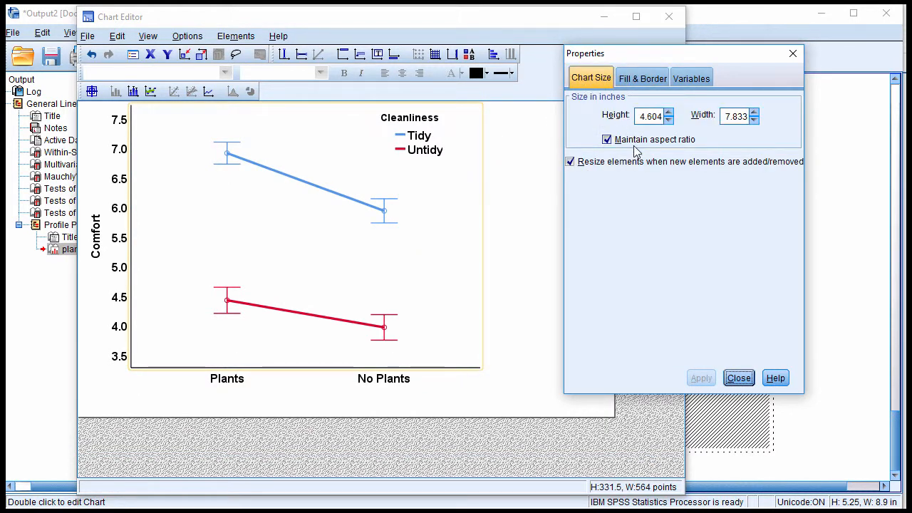
{"action": "left_click", "coordinate": [635, 139]}
{"action": "left_click_drag", "start_coordinate": [639, 116], "coordinate": [690, 120]}
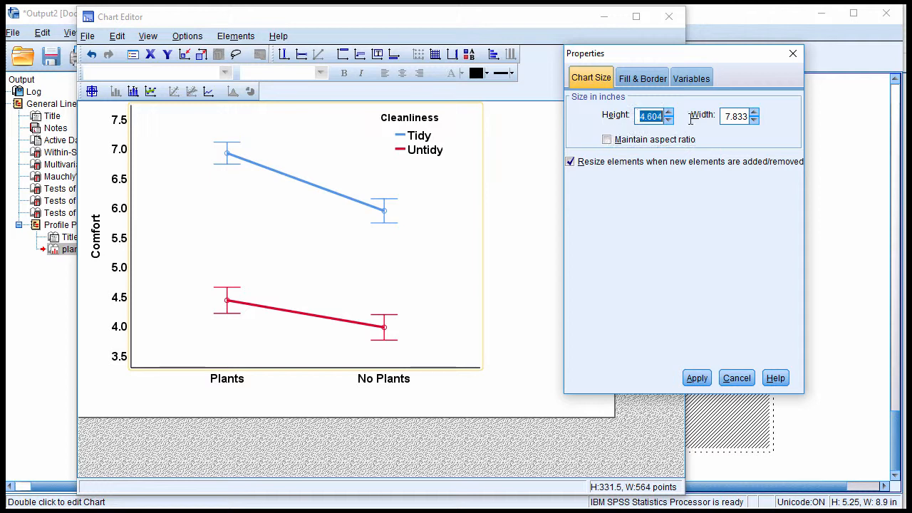
{"action": "type", "text": "4.5"}
{"action": "left_click_drag", "start_coordinate": [721, 116], "coordinate": [762, 121]}
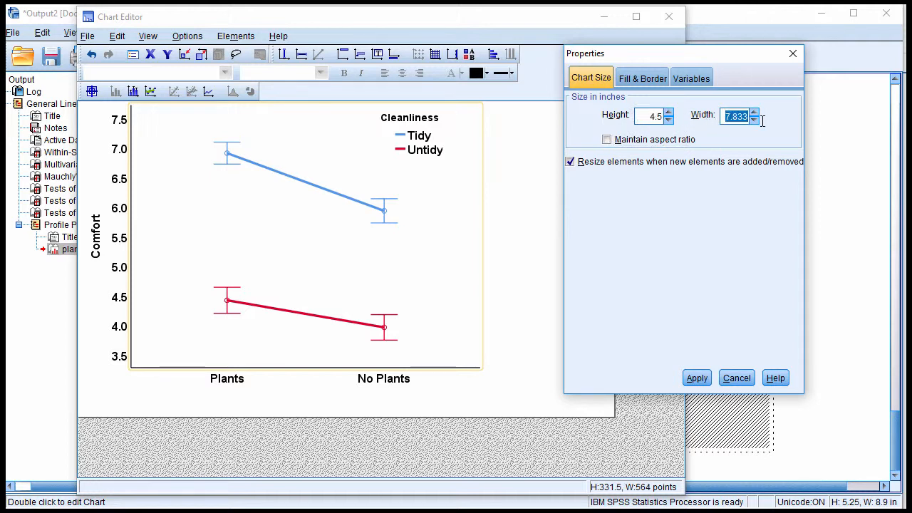
{"action": "type", "text": "5.3"}
{"action": "left_click", "coordinate": [697, 377]}
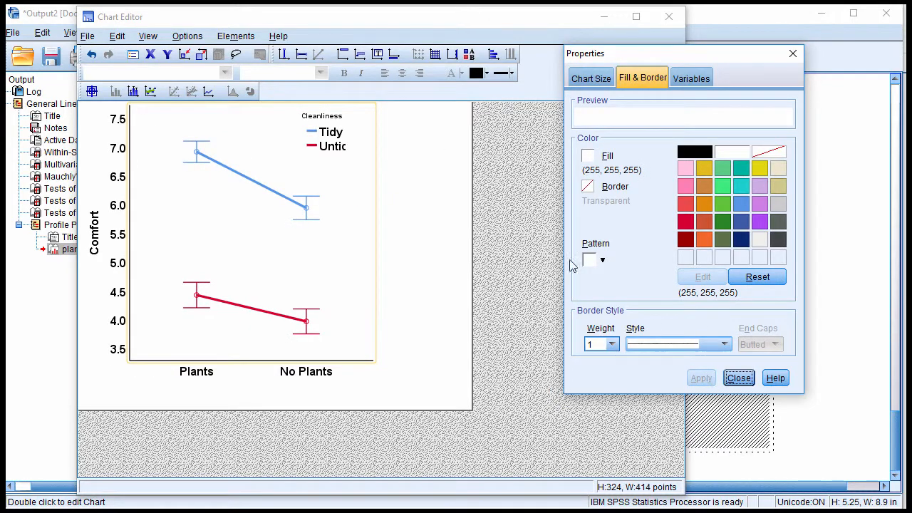
- Move the Cleanliness legend toward the middle of the plot, between the Plants and No Plants categories
{"action": "left_click", "coordinate": [339, 167]}
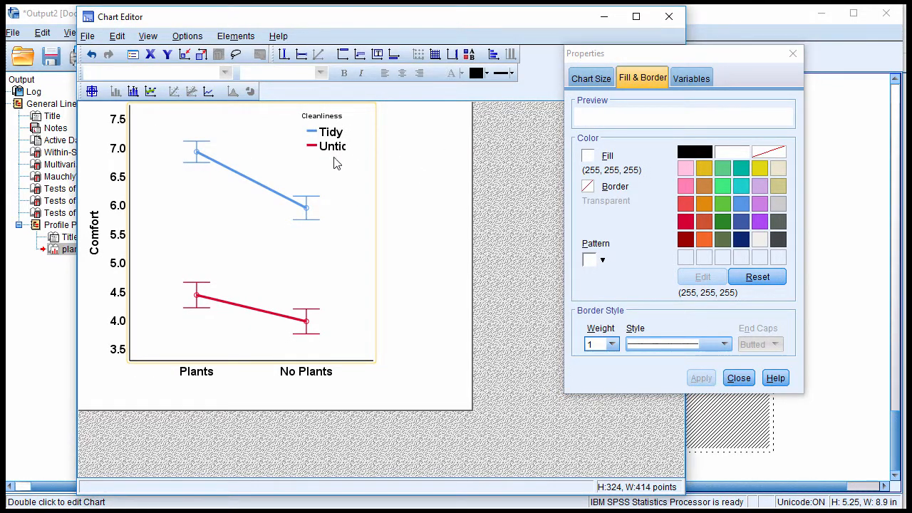
{"action": "left_click", "coordinate": [324, 155]}
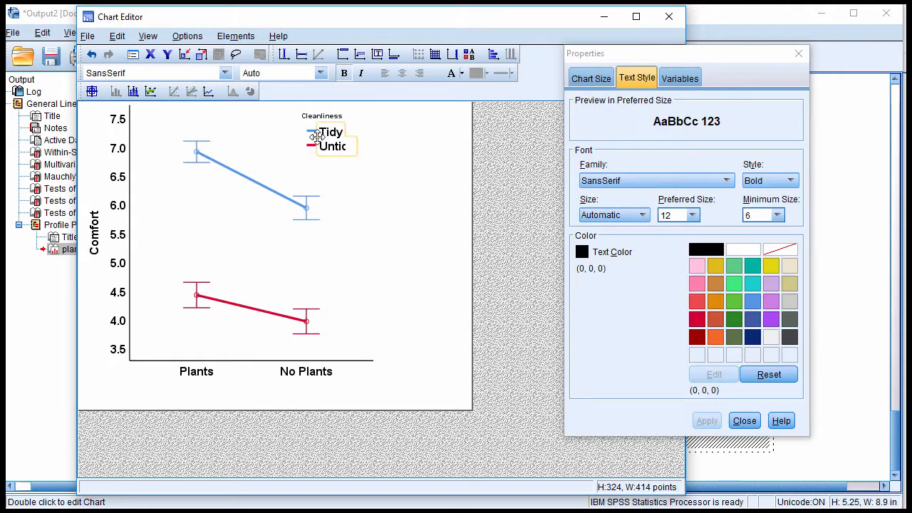
{"action": "left_click", "coordinate": [306, 158]}
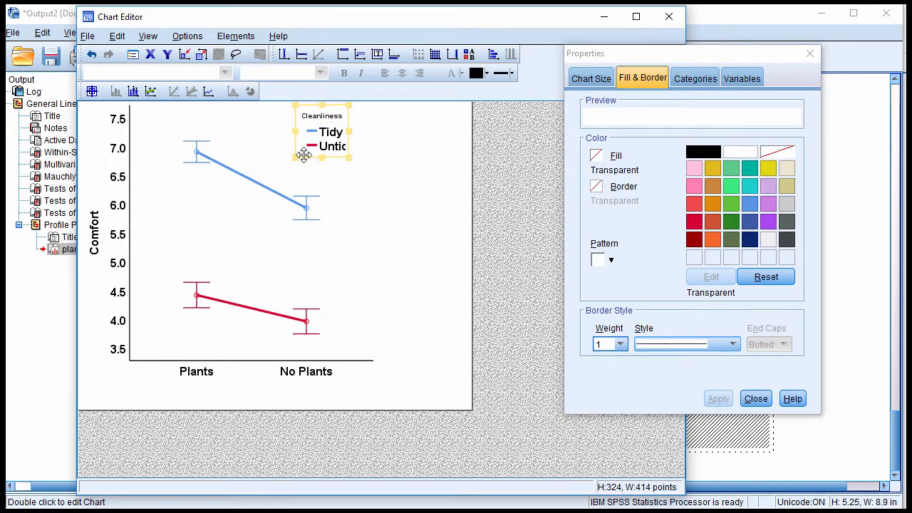
{"action": "left_click_drag", "start_coordinate": [305, 151], "coordinate": [255, 152]}
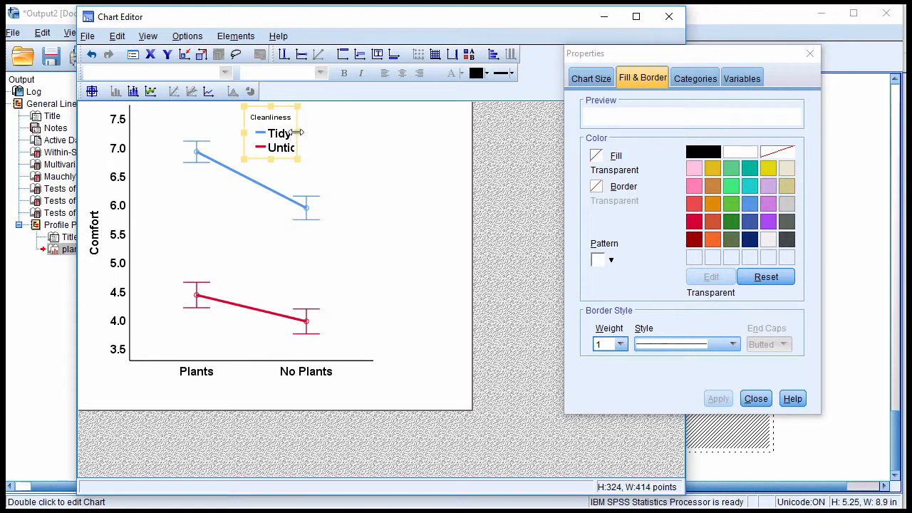
- Widen and lengthen the Cleanliness legend box so its title and the Tidy and Untidy labels fit
{"action": "left_click_drag", "start_coordinate": [329, 135], "coordinate": [336, 134]}
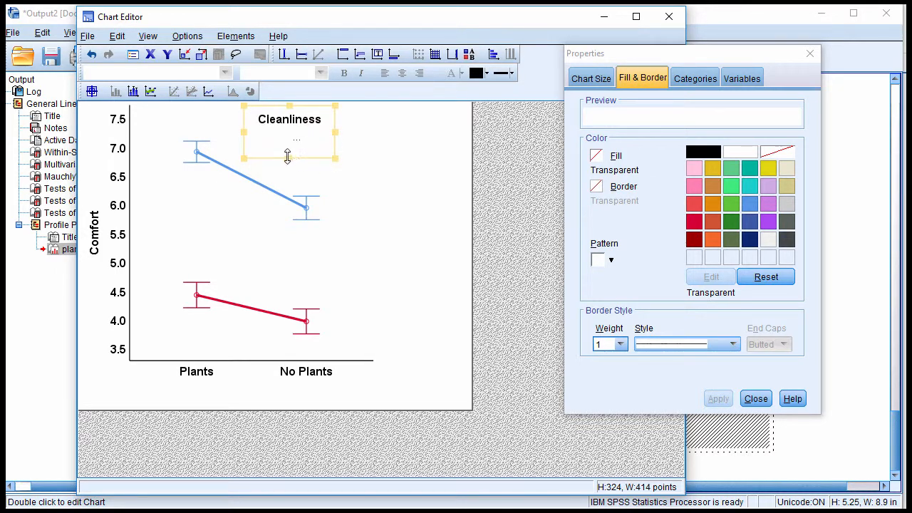
{"action": "left_click_drag", "start_coordinate": [288, 156], "coordinate": [287, 173]}
{"action": "left_click", "coordinate": [368, 206]}
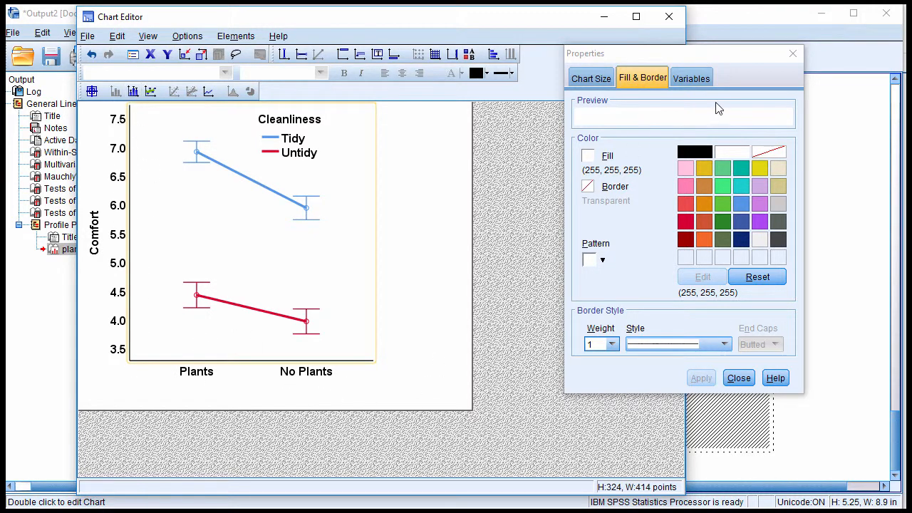
{"action": "left_click", "coordinate": [364, 251]}
- Apply a dashed line style and black color to both the Tidy and Untidy lines together
{"action": "left_click", "coordinate": [262, 191]}
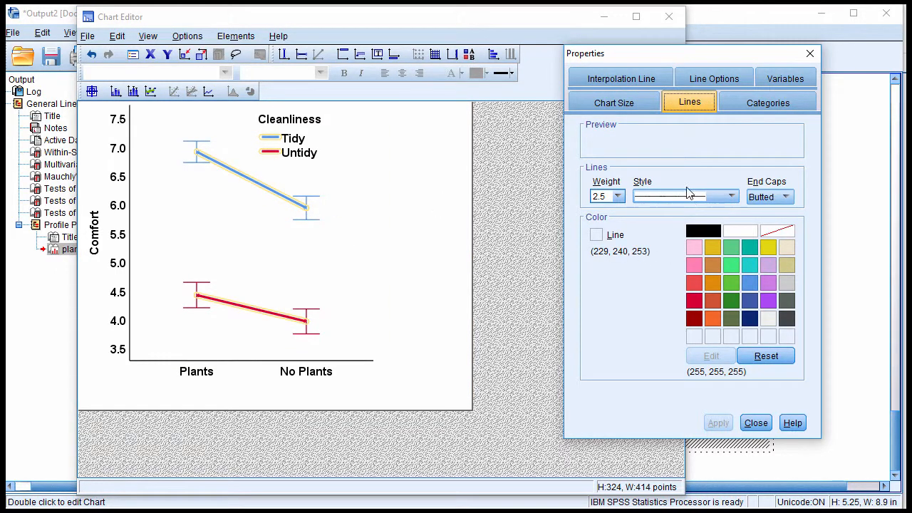
{"action": "left_click", "coordinate": [687, 193]}
{"action": "left_click", "coordinate": [673, 235]}
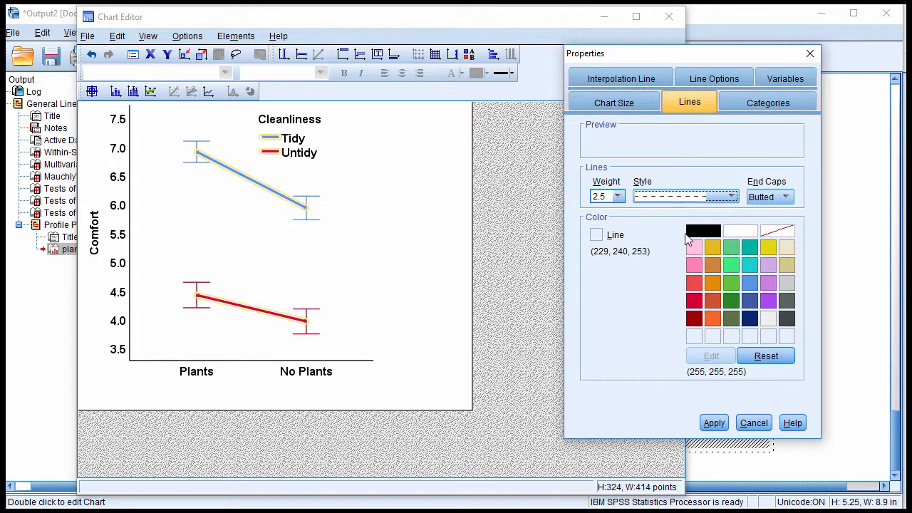
{"action": "left_click", "coordinate": [698, 232]}
{"action": "left_click", "coordinate": [714, 422]}
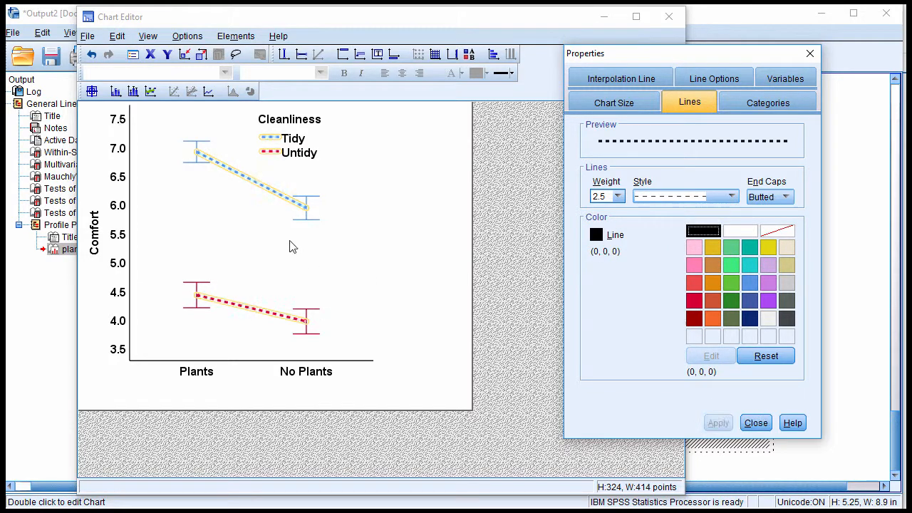
- Color the Tidy line alone black
{"action": "left_click", "coordinate": [280, 198]}
{"action": "left_click", "coordinate": [279, 198]}
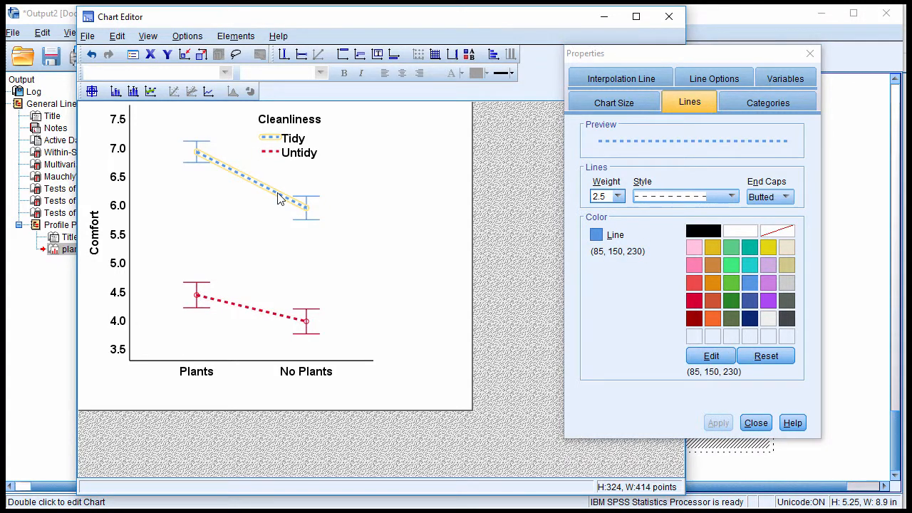
{"action": "left_click", "coordinate": [702, 230]}
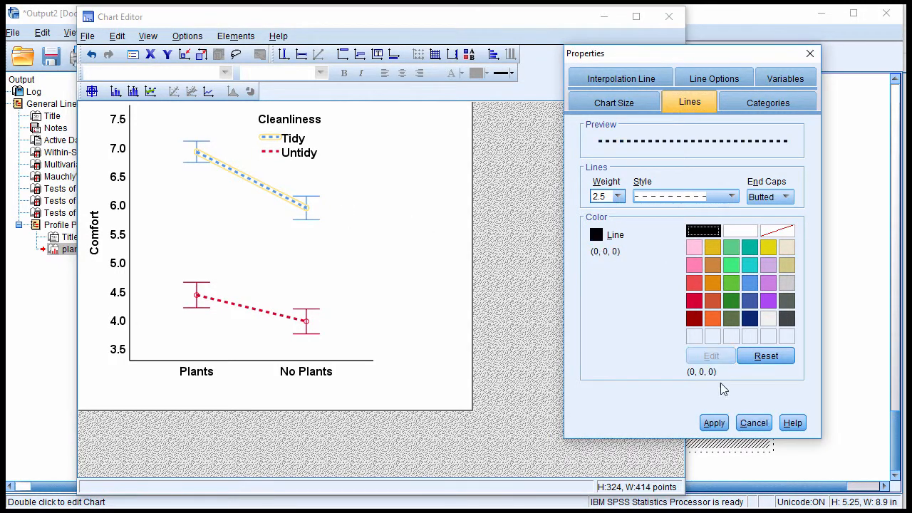
{"action": "left_click", "coordinate": [717, 422]}
- Color the Tidy line's error bars black
{"action": "left_click", "coordinate": [315, 219]}
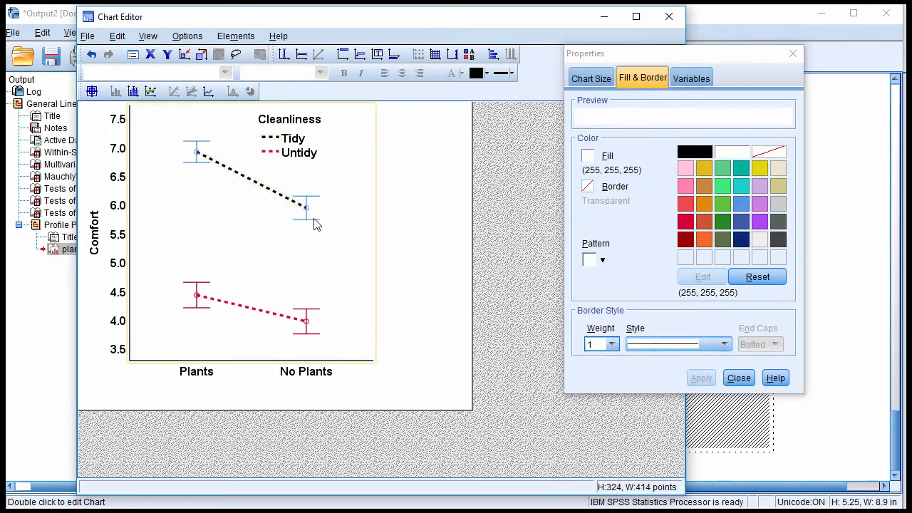
{"action": "left_click", "coordinate": [316, 224]}
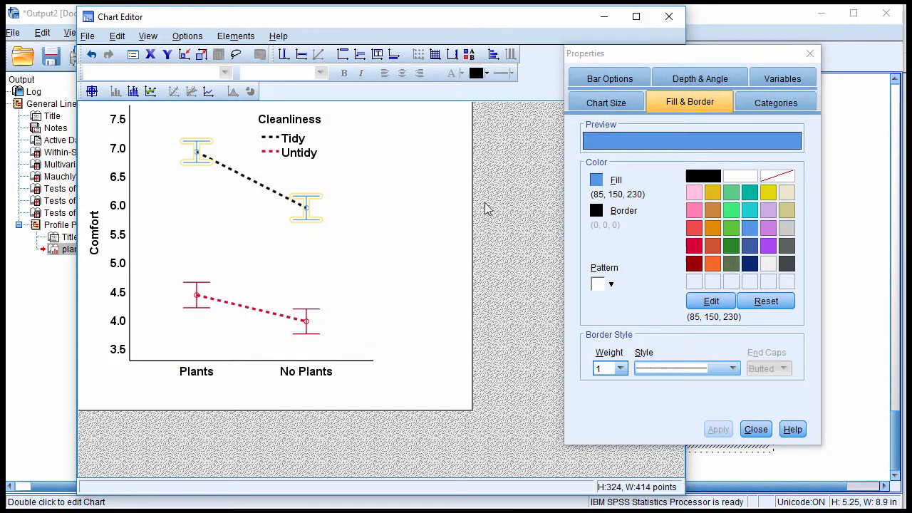
{"action": "left_click", "coordinate": [708, 177]}
{"action": "left_click", "coordinate": [713, 429]}
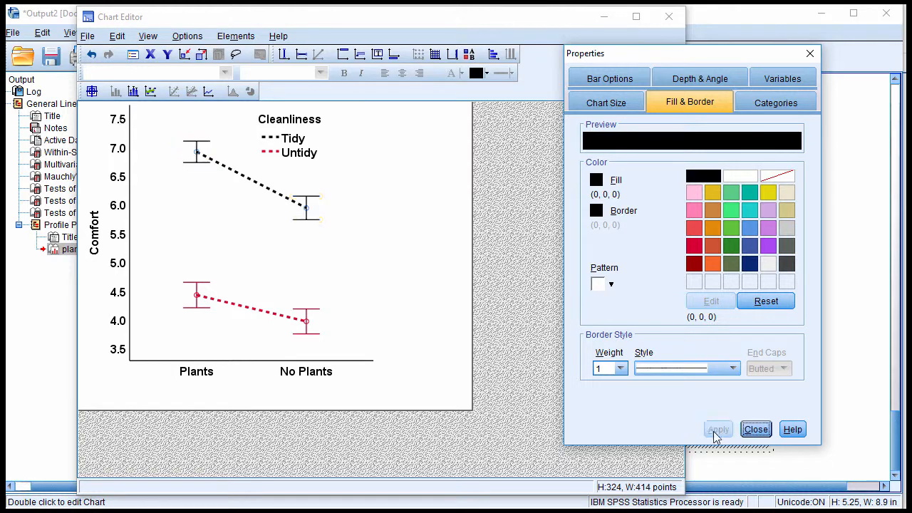
- Give the Tidy line's circle markers a black border
{"action": "left_click", "coordinate": [308, 217]}
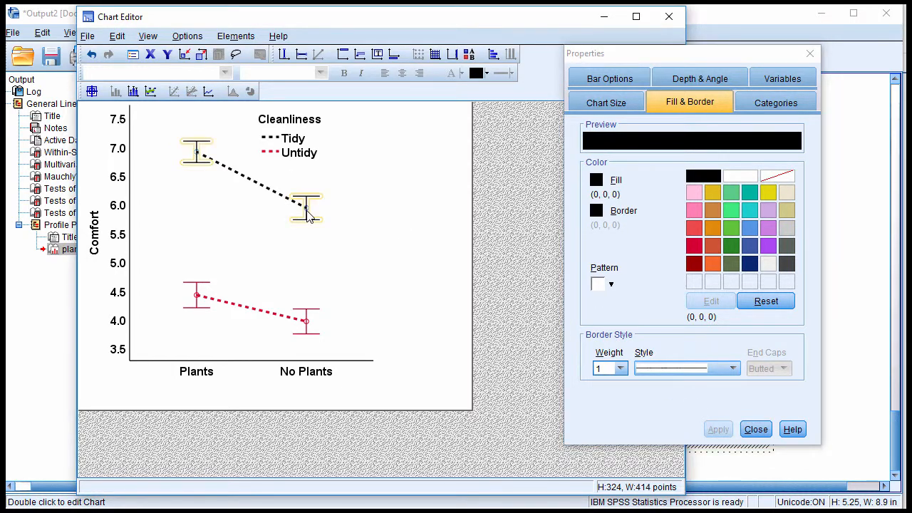
{"action": "left_click", "coordinate": [307, 217]}
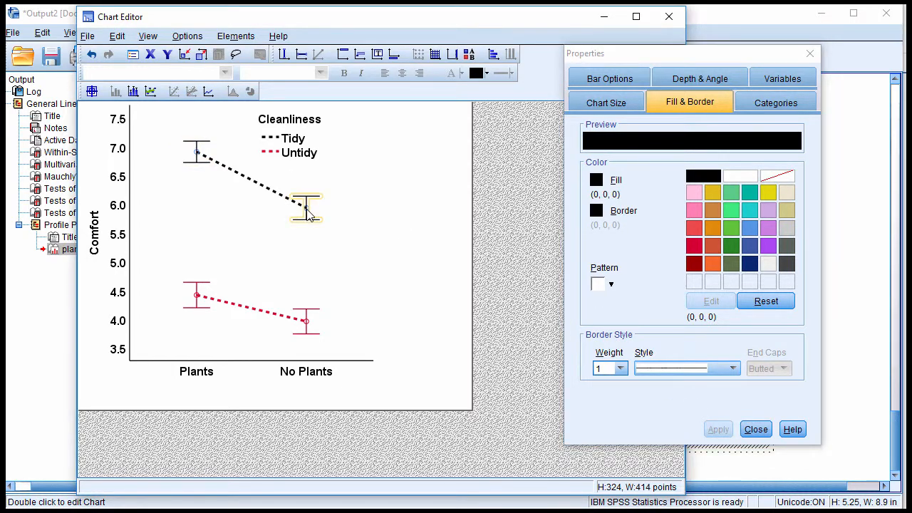
{"action": "left_click", "coordinate": [307, 209]}
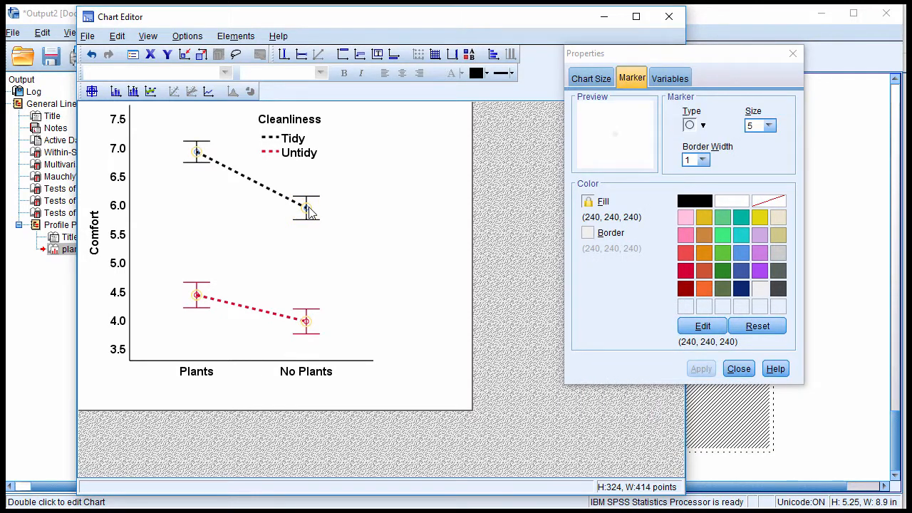
{"action": "left_click", "coordinate": [308, 212]}
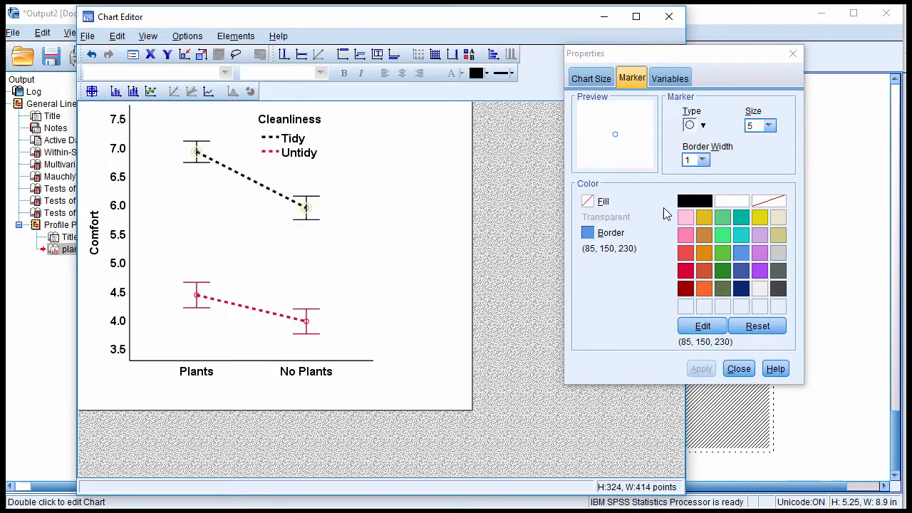
{"action": "left_click", "coordinate": [695, 201]}
{"action": "left_click", "coordinate": [696, 368]}
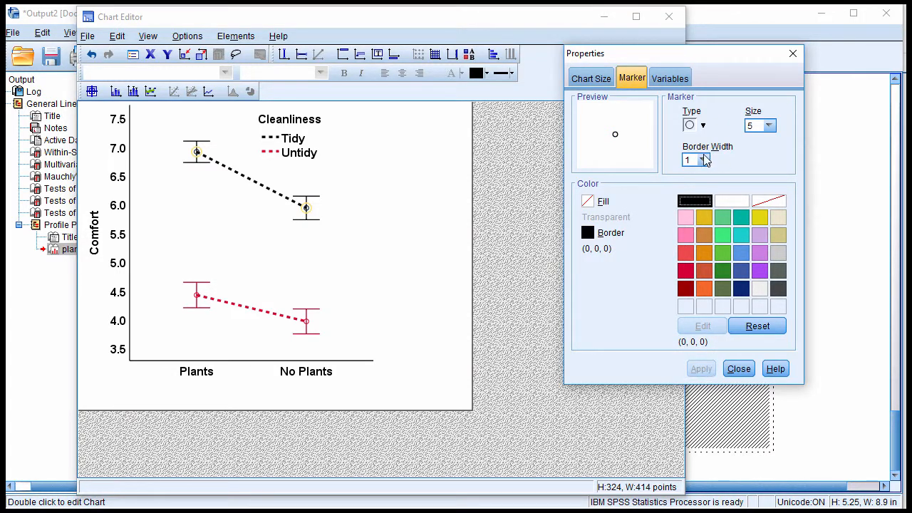
- Set the Tidy markers to size 8 with a border width of 1.5
{"action": "left_click", "coordinate": [769, 125]}
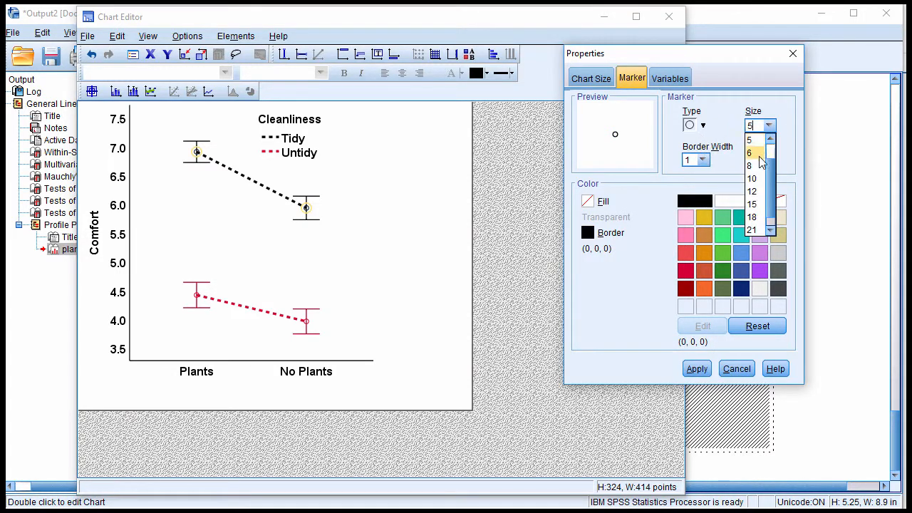
{"action": "left_click", "coordinate": [755, 156]}
{"action": "left_click", "coordinate": [689, 187]}
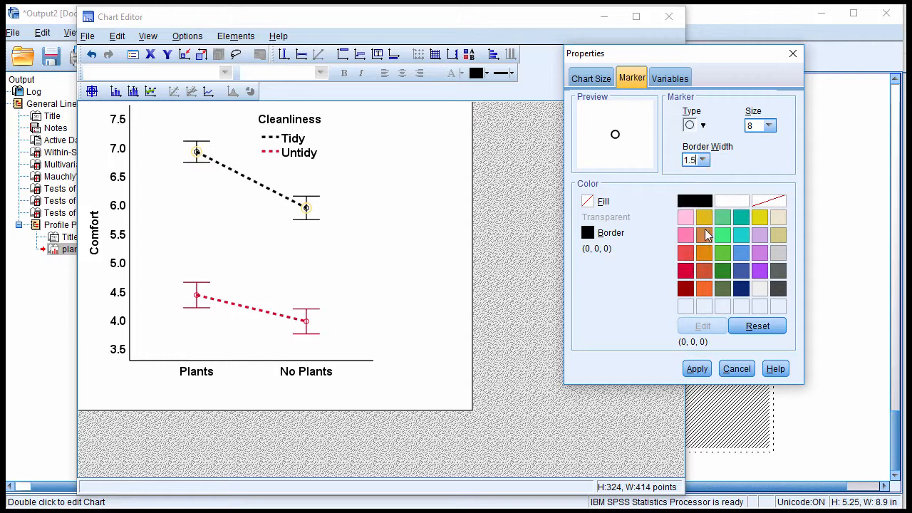
{"action": "left_click", "coordinate": [697, 368]}
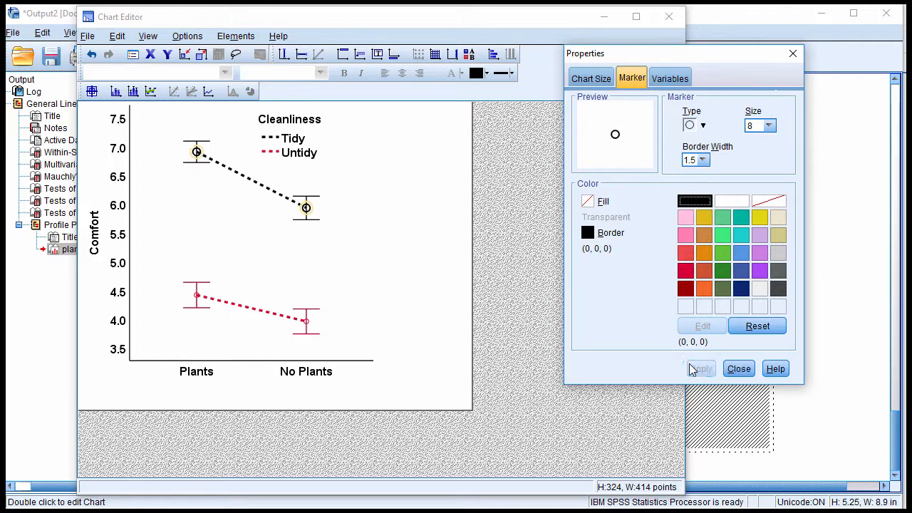
- Color the Untidy line alone black with a dashed line style
{"action": "left_click", "coordinate": [302, 337]}
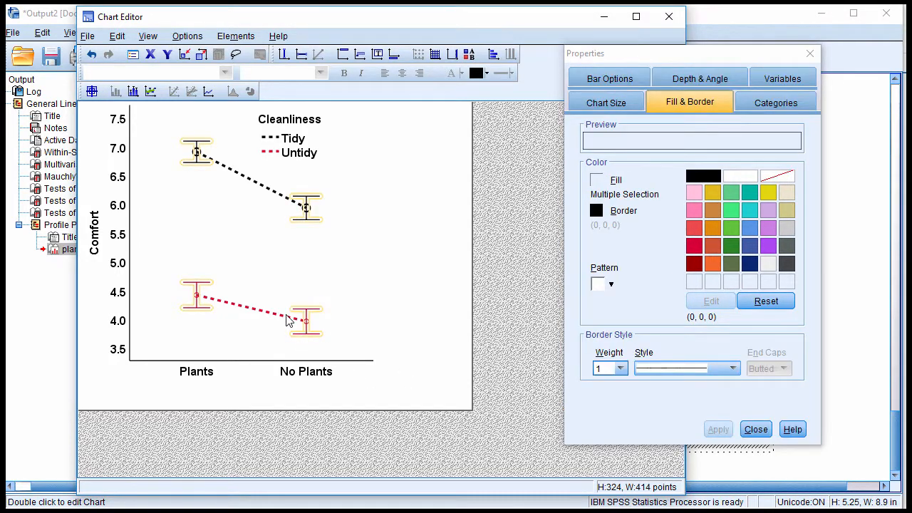
{"action": "left_click", "coordinate": [287, 321]}
{"action": "left_click", "coordinate": [283, 321]}
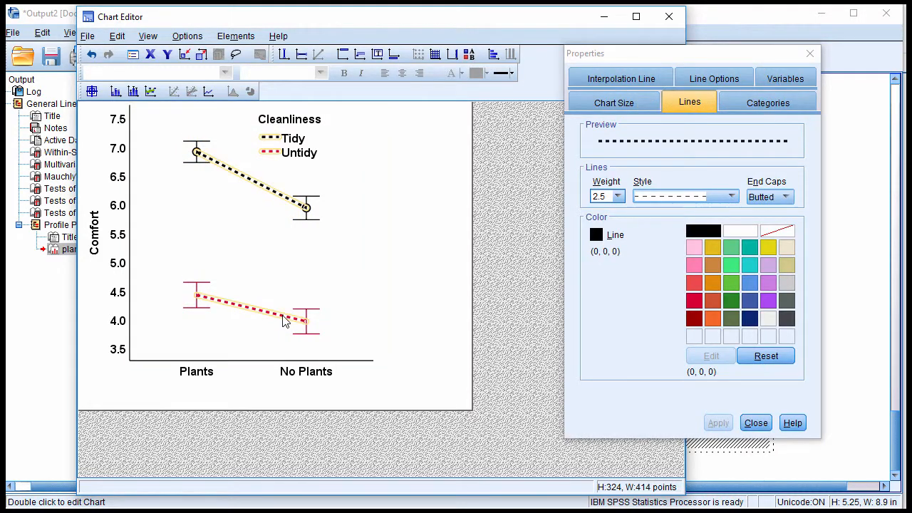
{"action": "left_click", "coordinate": [283, 322]}
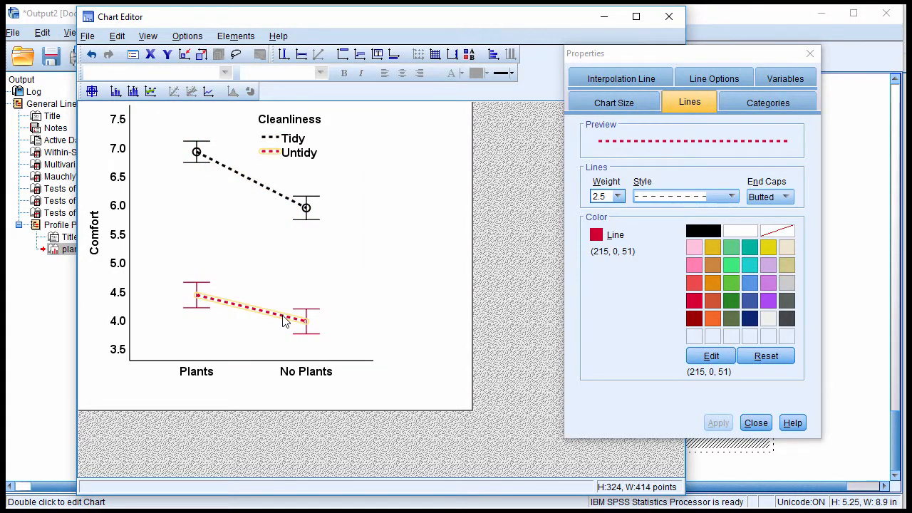
{"action": "left_click", "coordinate": [691, 198]}
{"action": "left_click", "coordinate": [705, 207]}
{"action": "left_click", "coordinate": [712, 423]}
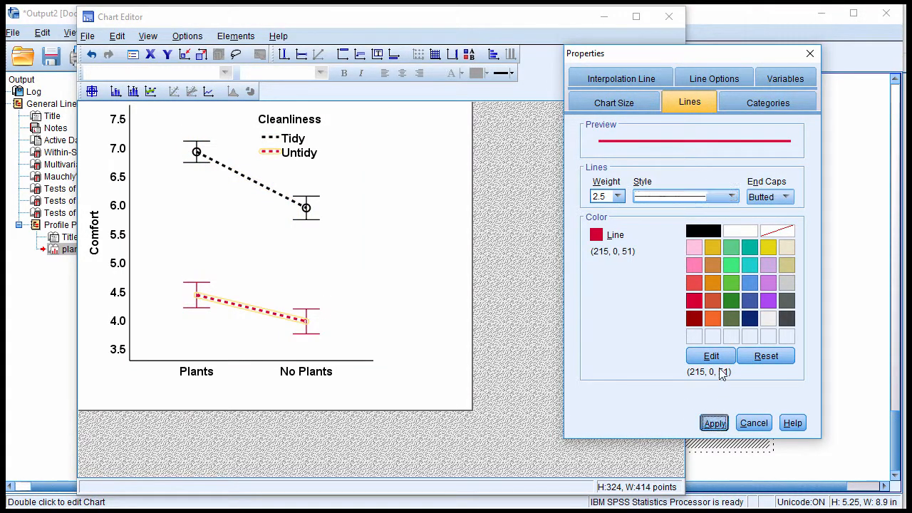
{"action": "left_click", "coordinate": [712, 423]}
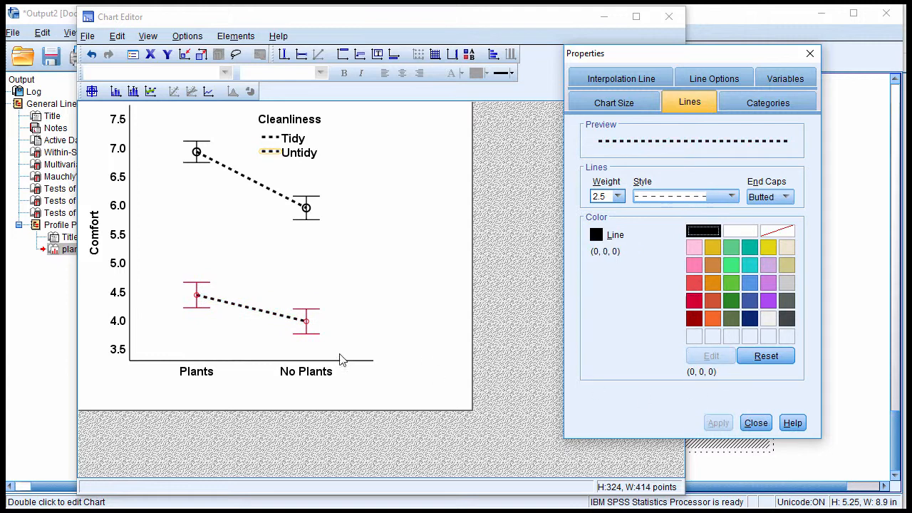
- Color the Untidy line's error bars black
{"action": "left_click", "coordinate": [302, 316]}
{"action": "left_click", "coordinate": [302, 316]}
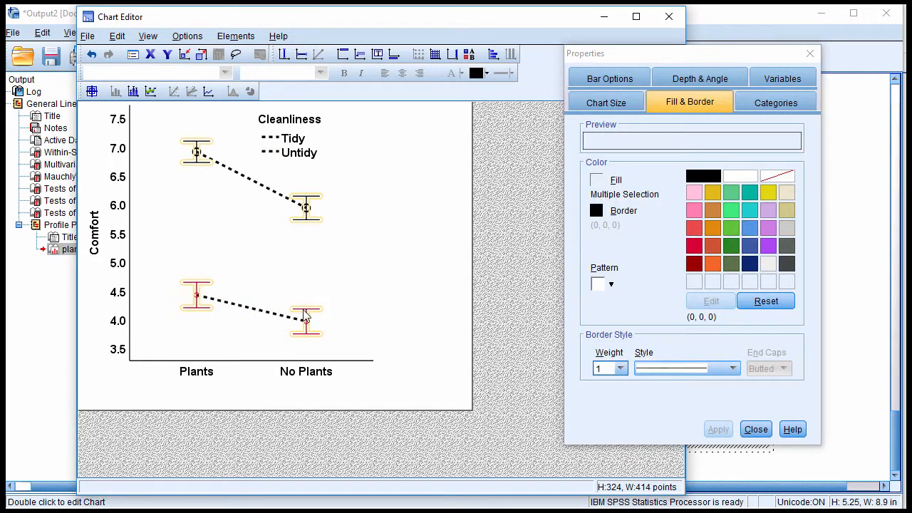
{"action": "left_click", "coordinate": [305, 316]}
{"action": "left_click", "coordinate": [707, 178]}
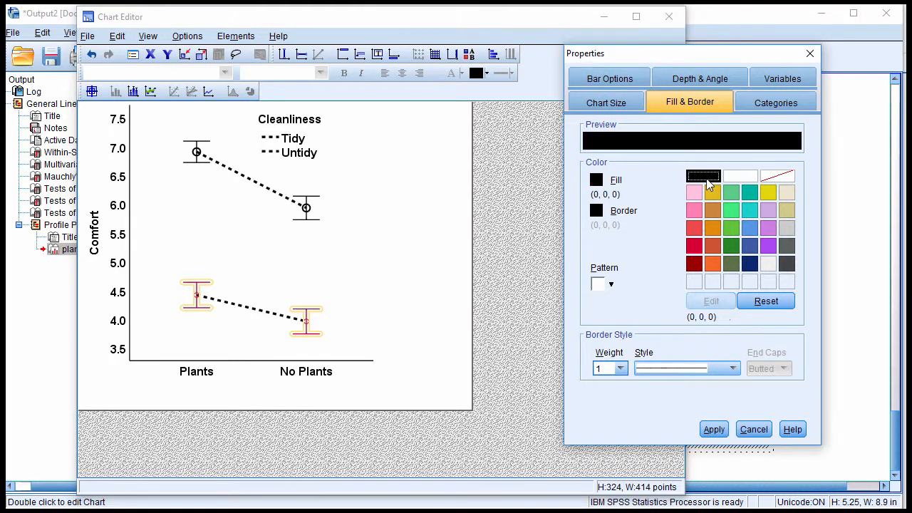
{"action": "left_click", "coordinate": [709, 428]}
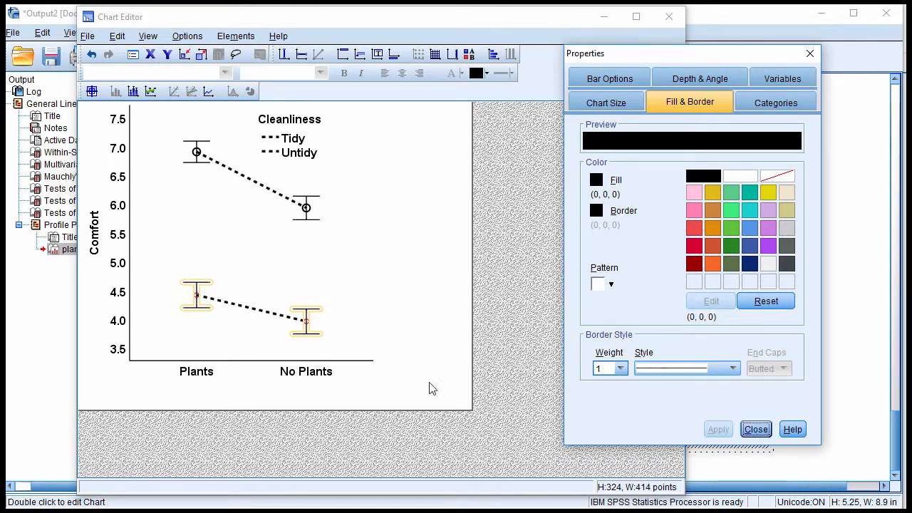
- Give the Untidy line's circle markers a black border
{"action": "left_click", "coordinate": [308, 329]}
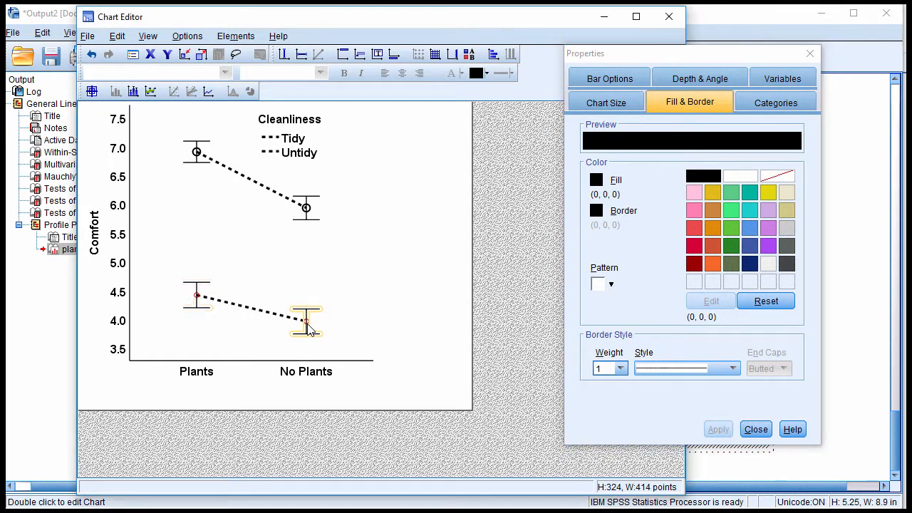
{"action": "left_click", "coordinate": [308, 323]}
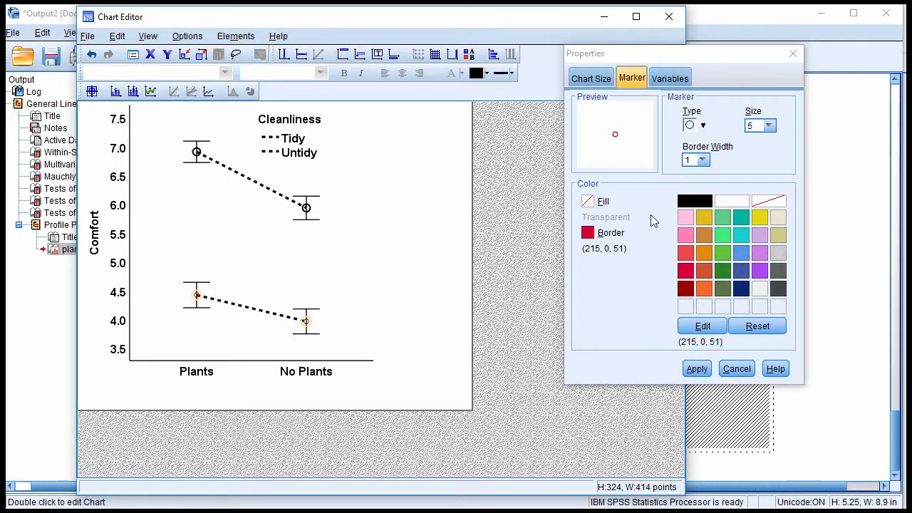
{"action": "left_click", "coordinate": [695, 201]}
{"action": "left_click", "coordinate": [697, 368]}
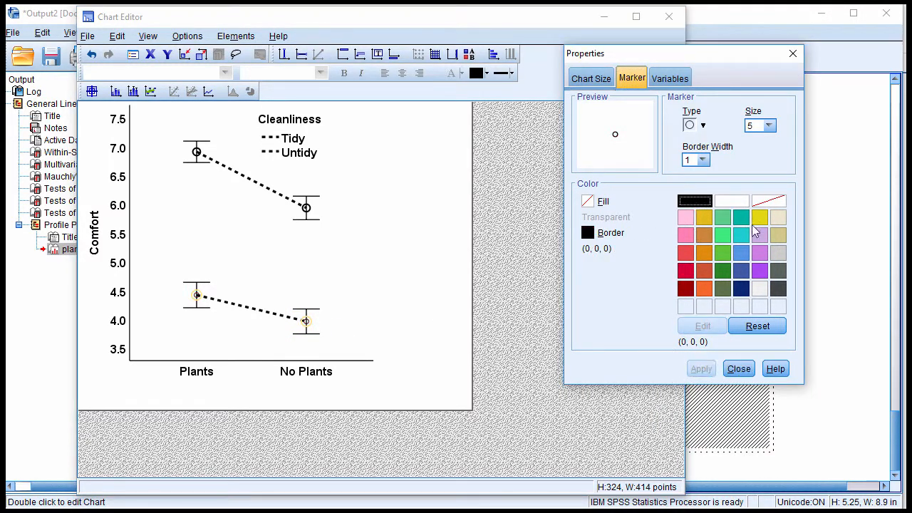
- Set the Untidy markers to a border width of 1.5 and size 8
{"action": "left_click", "coordinate": [702, 160]}
{"action": "left_click", "coordinate": [696, 195]}
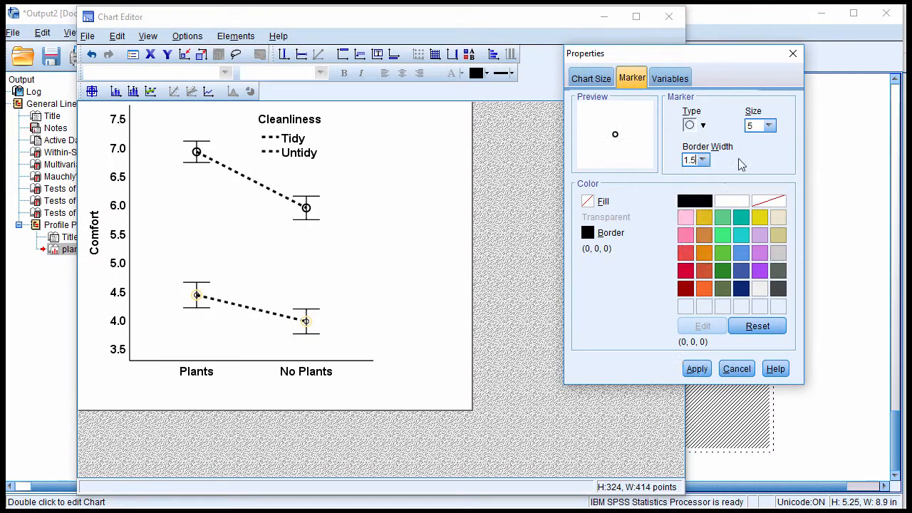
{"action": "left_click", "coordinate": [768, 126]}
{"action": "left_click", "coordinate": [755, 170]}
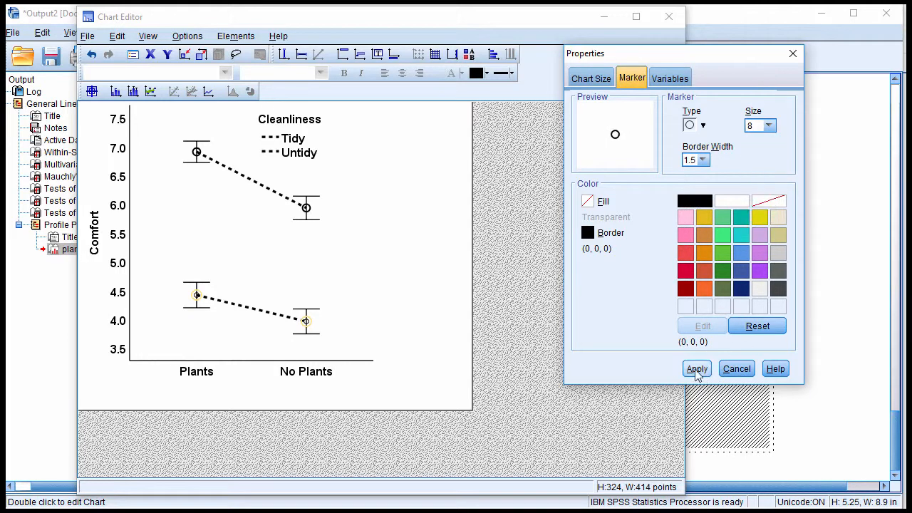
{"action": "left_click", "coordinate": [697, 370]}
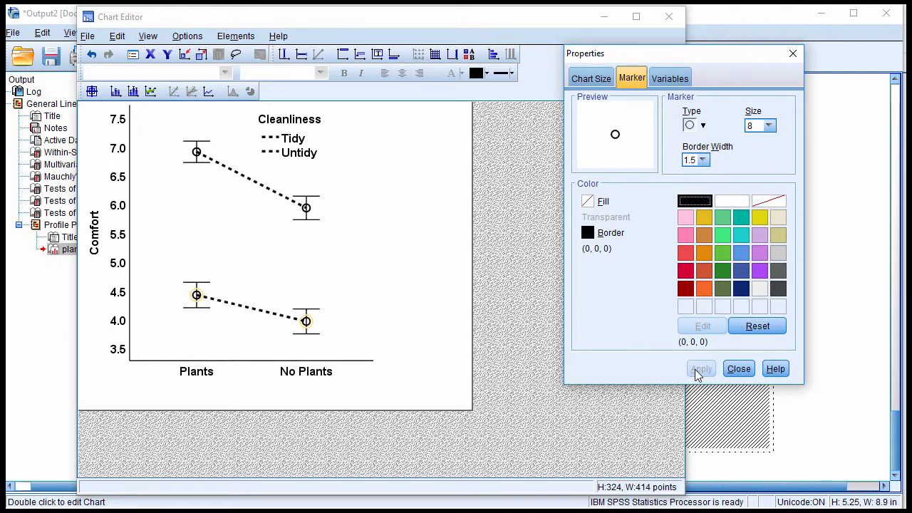
- Finish editing the chart, return to the output viewer and deselect the profile plot
{"action": "left_click", "coordinate": [741, 369]}
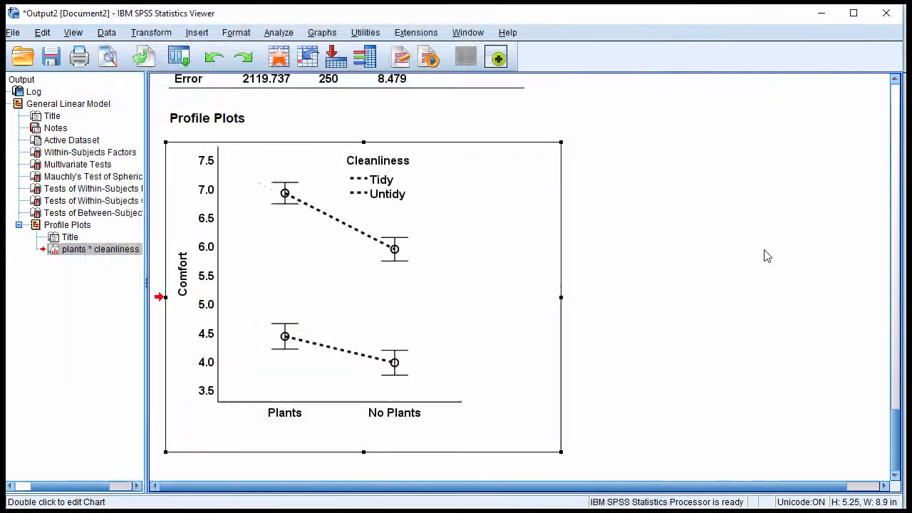
{"action": "left_click", "coordinate": [669, 16]}
{"action": "left_click", "coordinate": [407, 305]}
{"action": "left_click", "coordinate": [651, 336]}
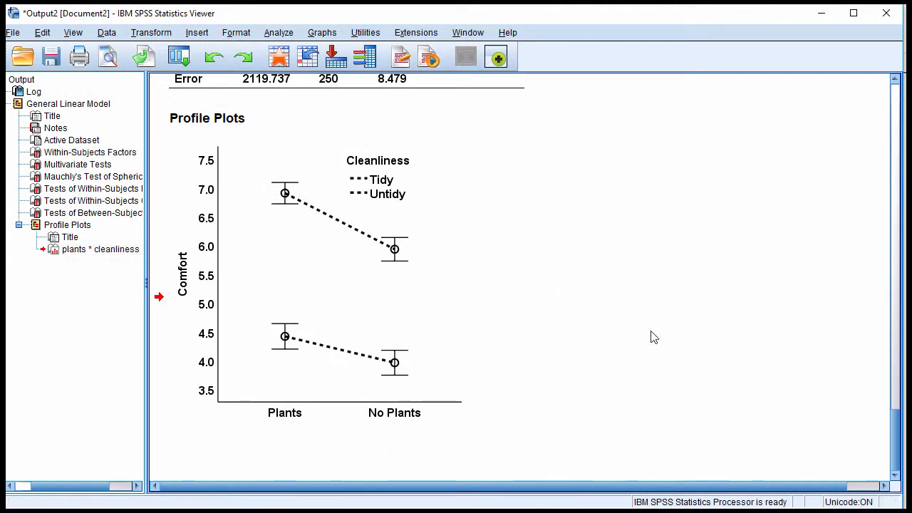
- Open the profile plot for editing and change both the Tidy and Untidy lines to a solid line style
{"action": "double_click", "coordinate": [348, 296]}
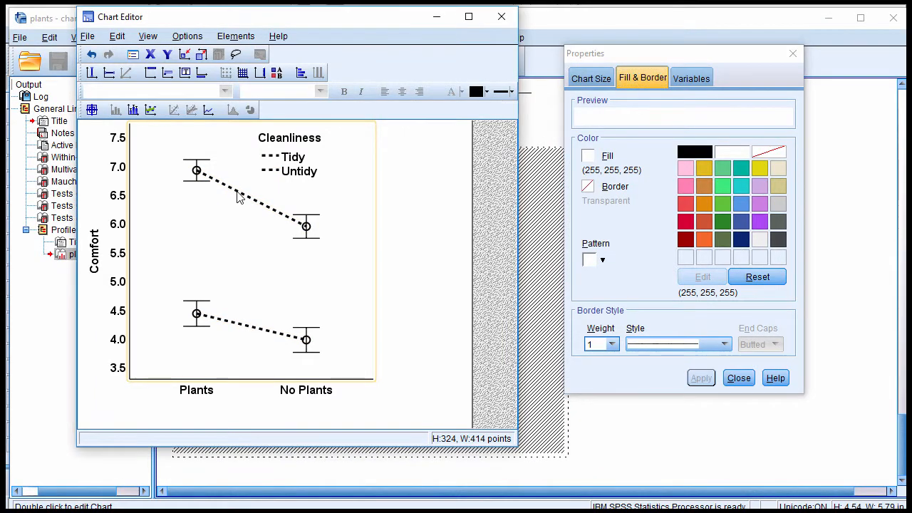
{"action": "left_click", "coordinate": [239, 197]}
{"action": "left_click", "coordinate": [655, 197]}
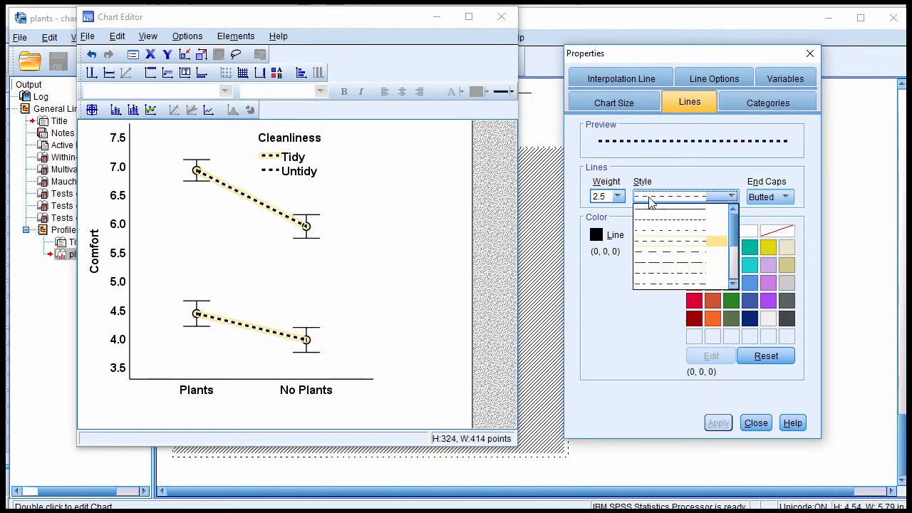
{"action": "left_click", "coordinate": [658, 230]}
{"action": "left_click", "coordinate": [714, 422]}
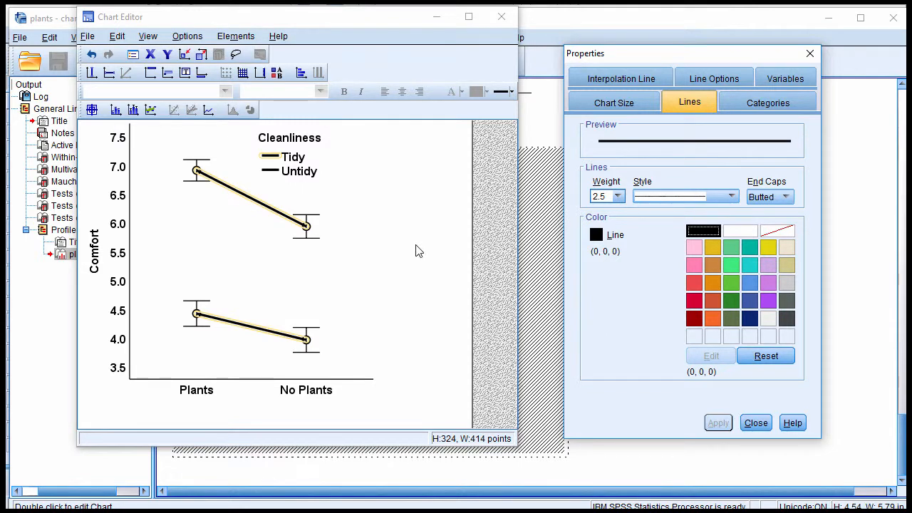
- Select only the Tidy line and color it light gray (204, 204, 204)
{"action": "left_click", "coordinate": [306, 226]}
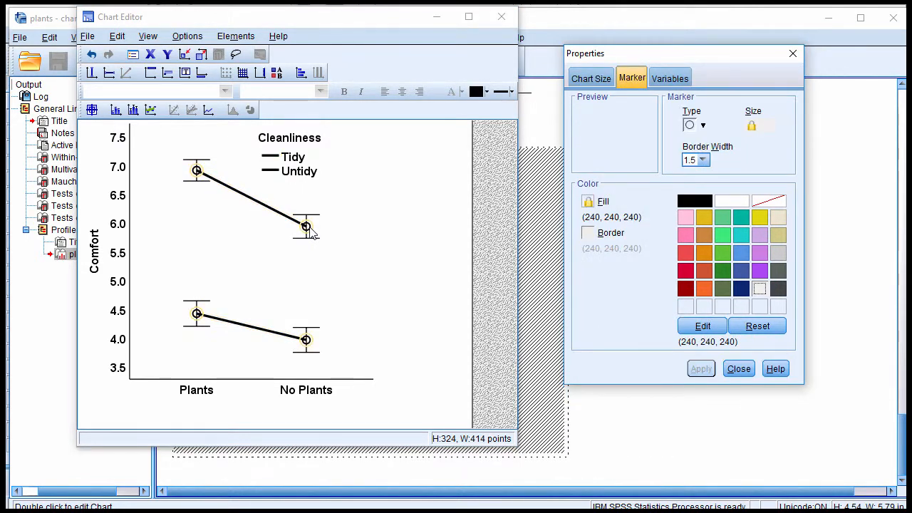
{"action": "left_click", "coordinate": [278, 218]}
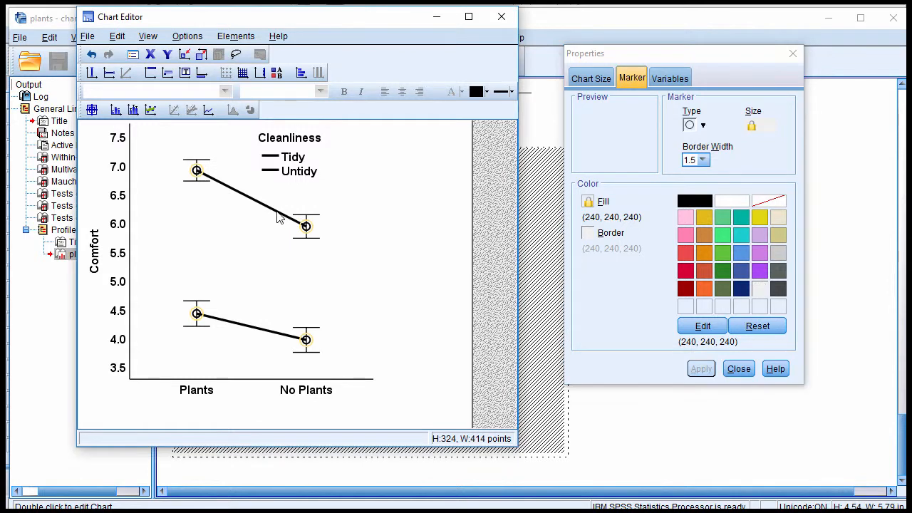
{"action": "left_click", "coordinate": [277, 218]}
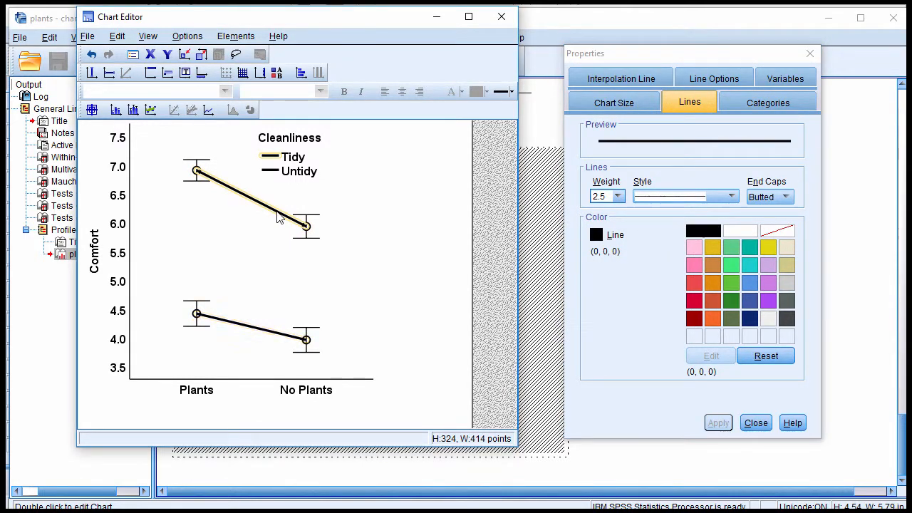
{"action": "left_click", "coordinate": [785, 283]}
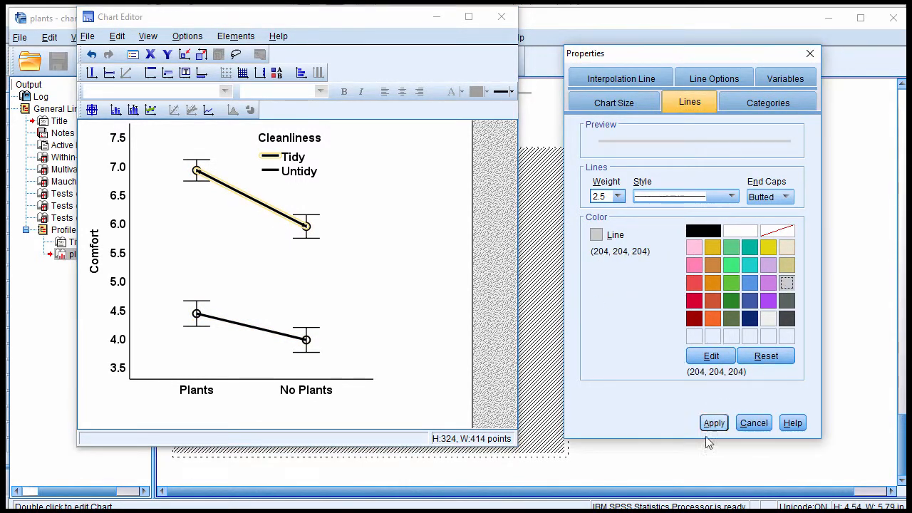
{"action": "left_click", "coordinate": [716, 422]}
{"action": "left_click", "coordinate": [373, 277]}
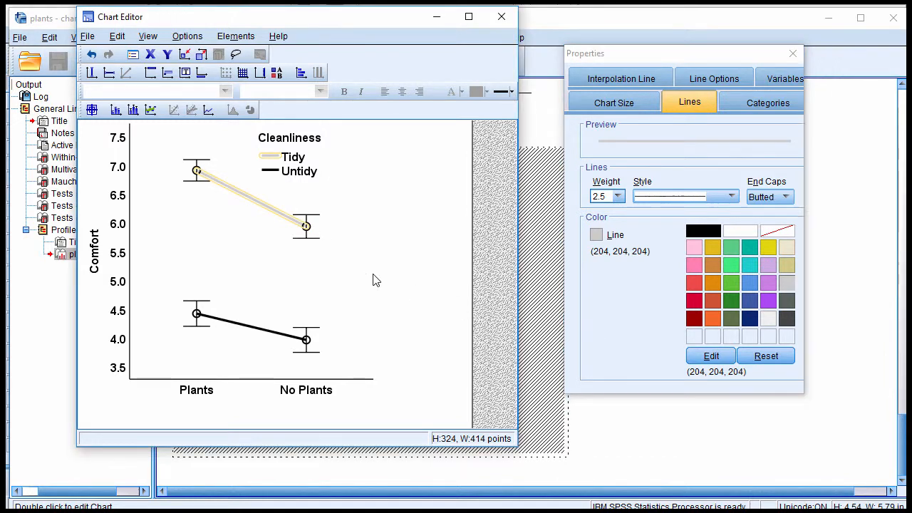
- Set only the Tidy line to the dotted line style, leaving the Untidy line solid
{"action": "left_click", "coordinate": [271, 213]}
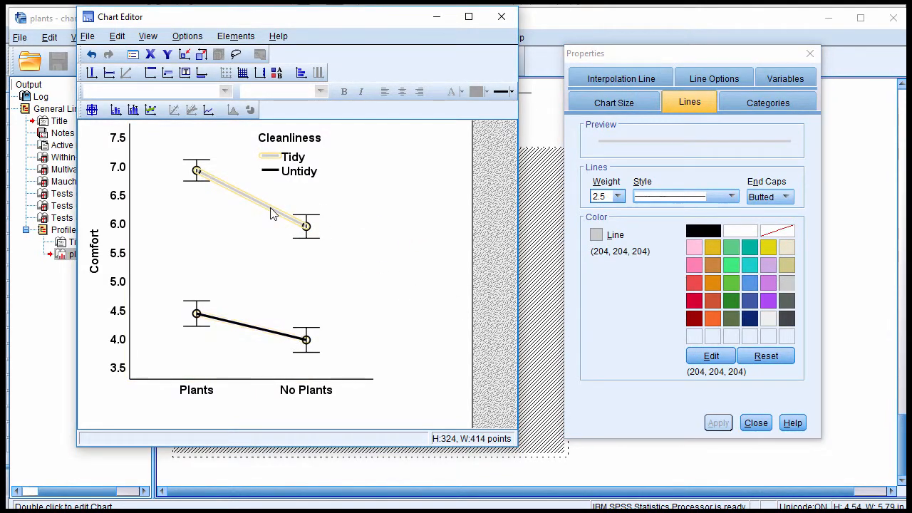
{"action": "left_click", "coordinate": [705, 195]}
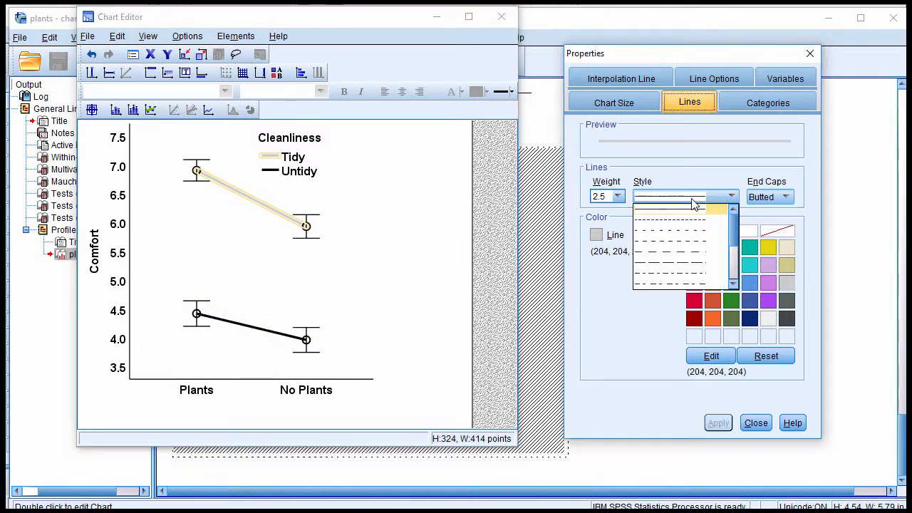
{"action": "left_click", "coordinate": [682, 236]}
{"action": "left_click", "coordinate": [716, 423]}
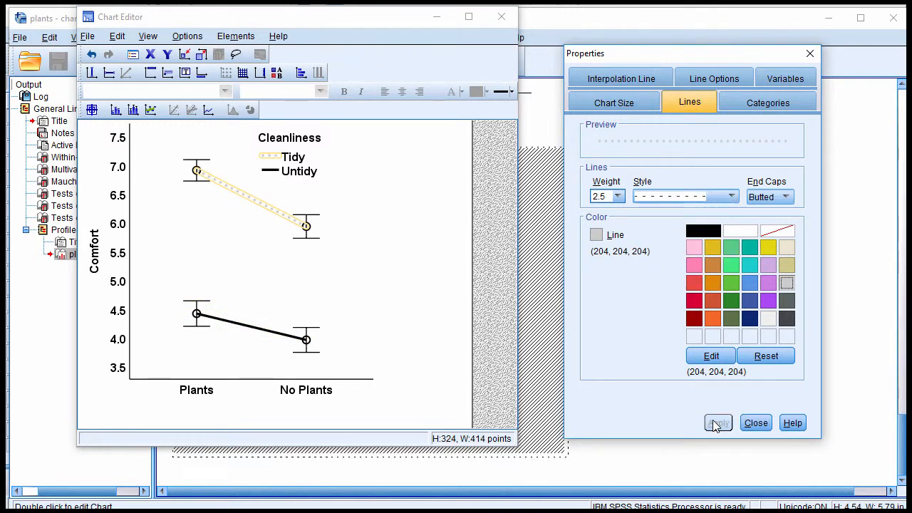
- Color the dotted Tidy line black (0, 0, 0) and finish editing the chart, returning to the output viewer
{"action": "left_click", "coordinate": [274, 215]}
{"action": "left_click", "coordinate": [703, 232]}
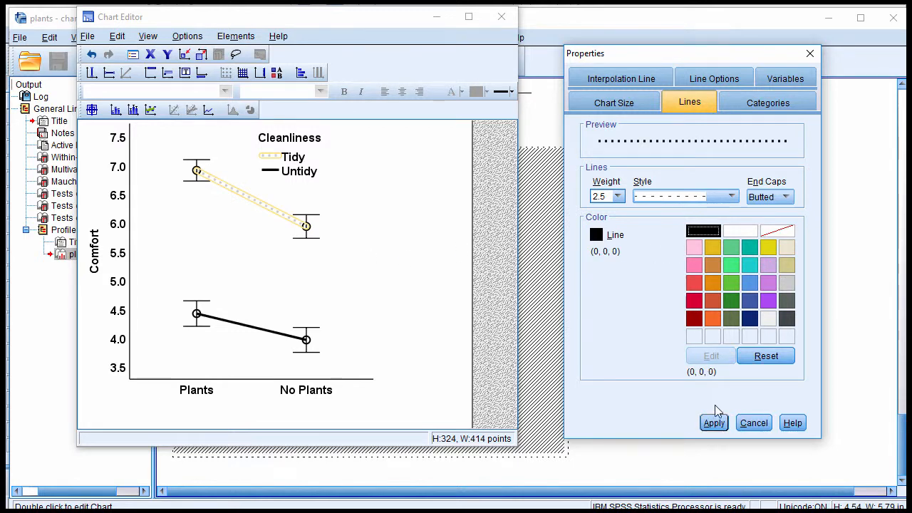
{"action": "left_click", "coordinate": [714, 423]}
{"action": "left_click", "coordinate": [368, 315]}
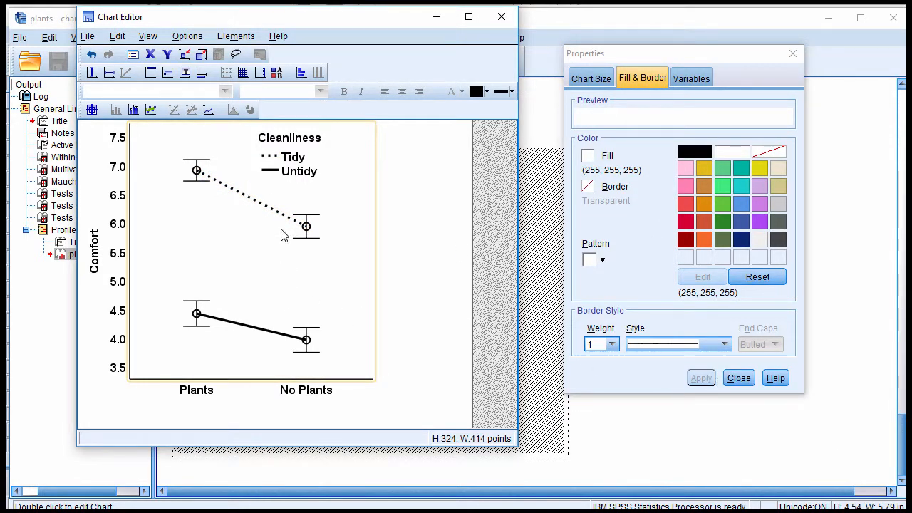
{"action": "left_click", "coordinate": [740, 377]}
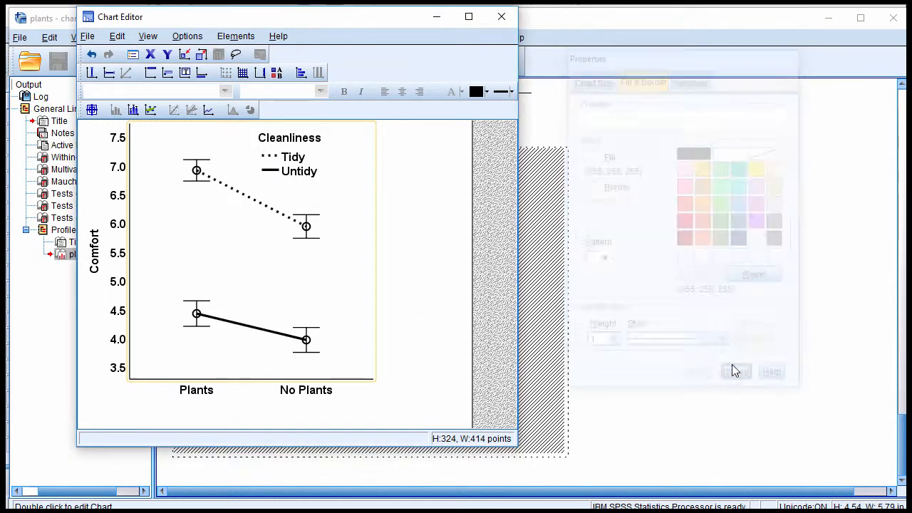
{"action": "left_click", "coordinate": [501, 16]}
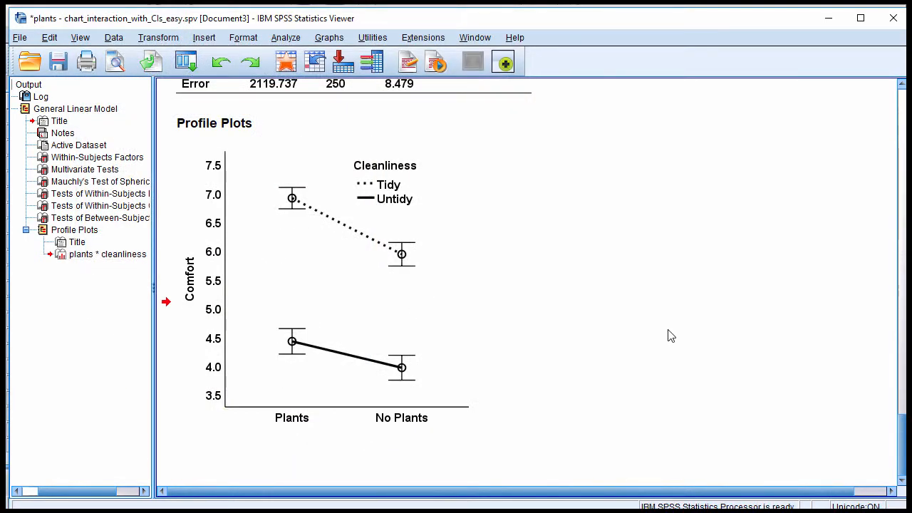